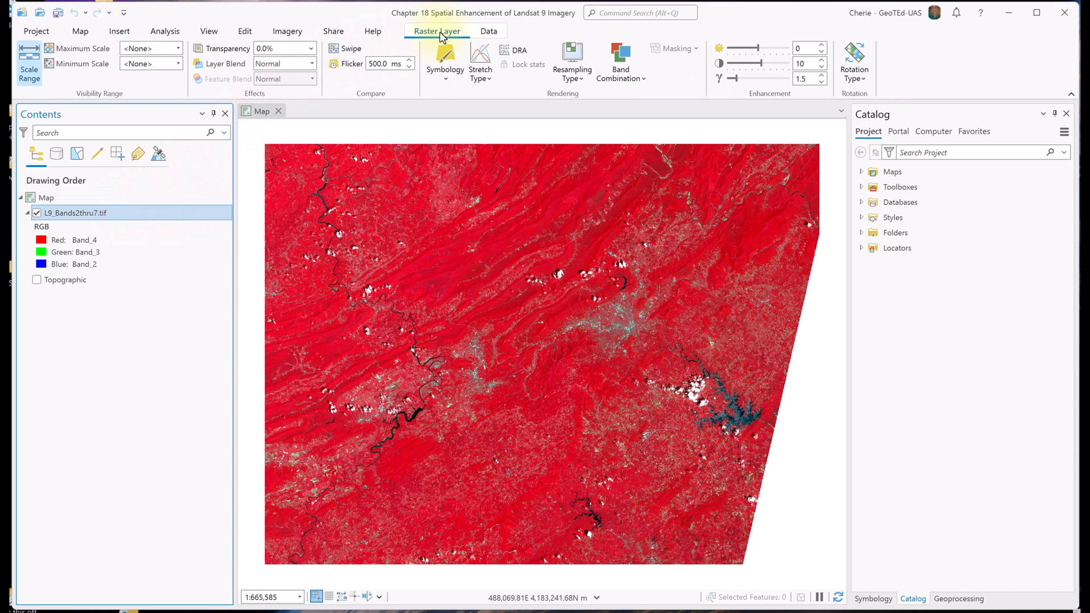
Step: Review the available resampling types for the Landsat layer and zoom the map in on the airport
left_click(579, 82)
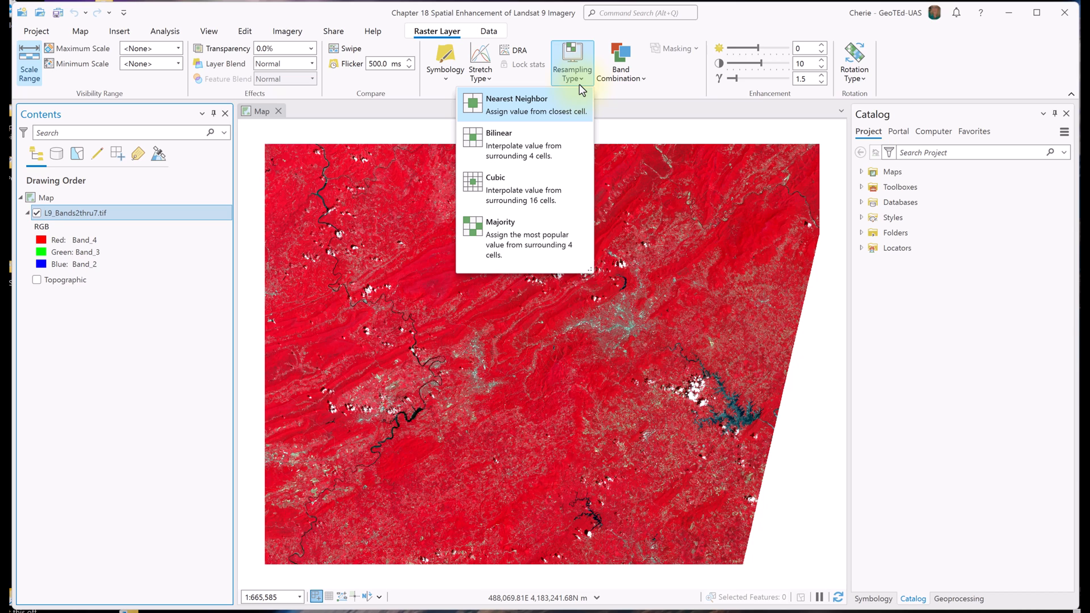
left_click(629, 325)
scroll(629, 325, "up", 5)
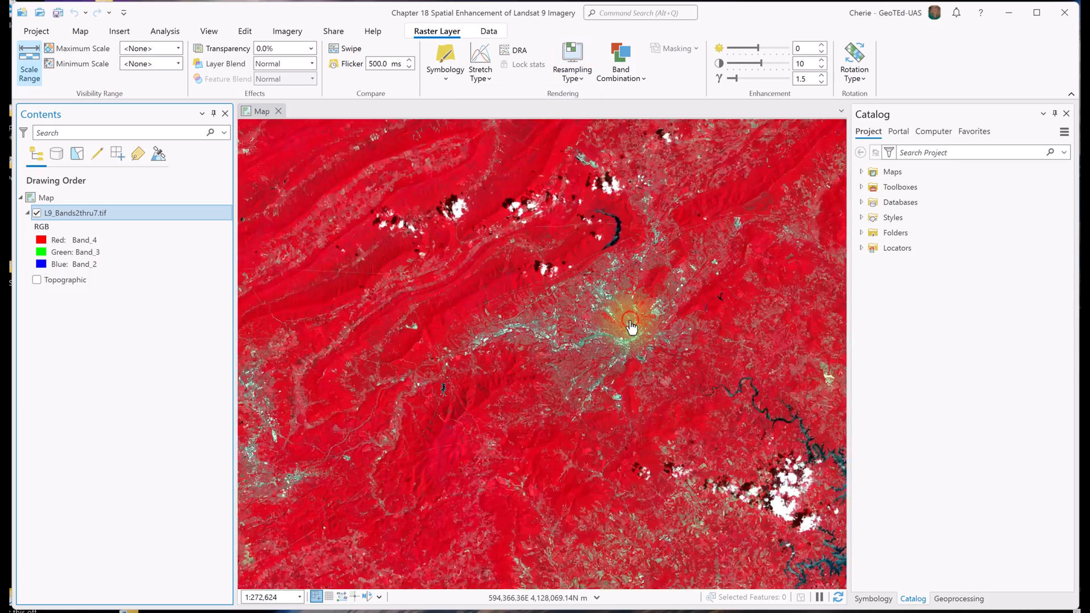
scroll(561, 251, "up", 2)
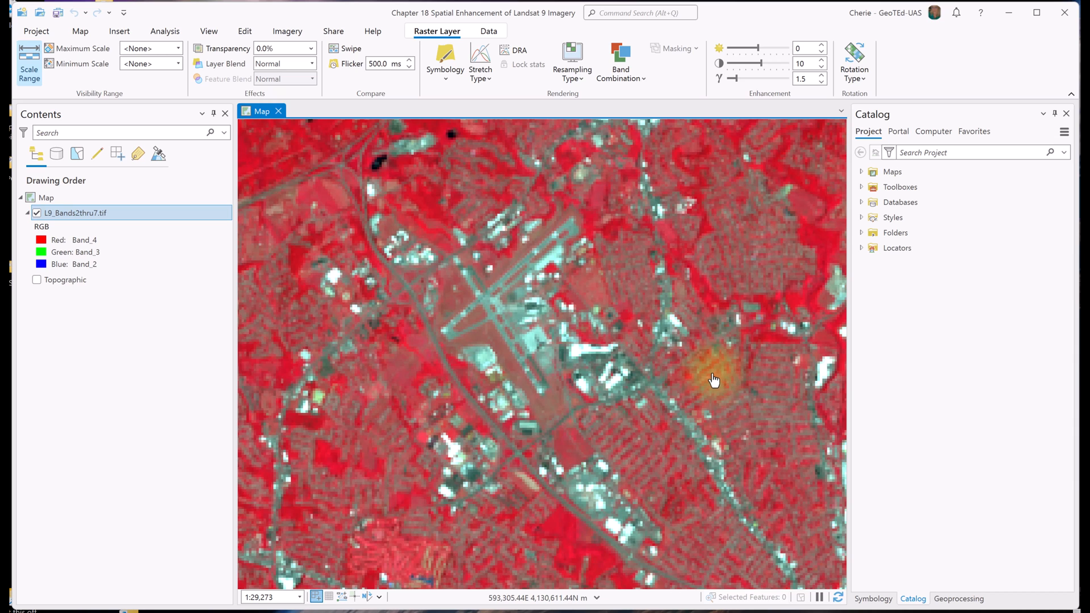
Step: Examine the raster information, including pyramid levels and resampling, in the source properties of L9_Bands2thru7.tif
left_click(86, 211)
right_click(87, 212)
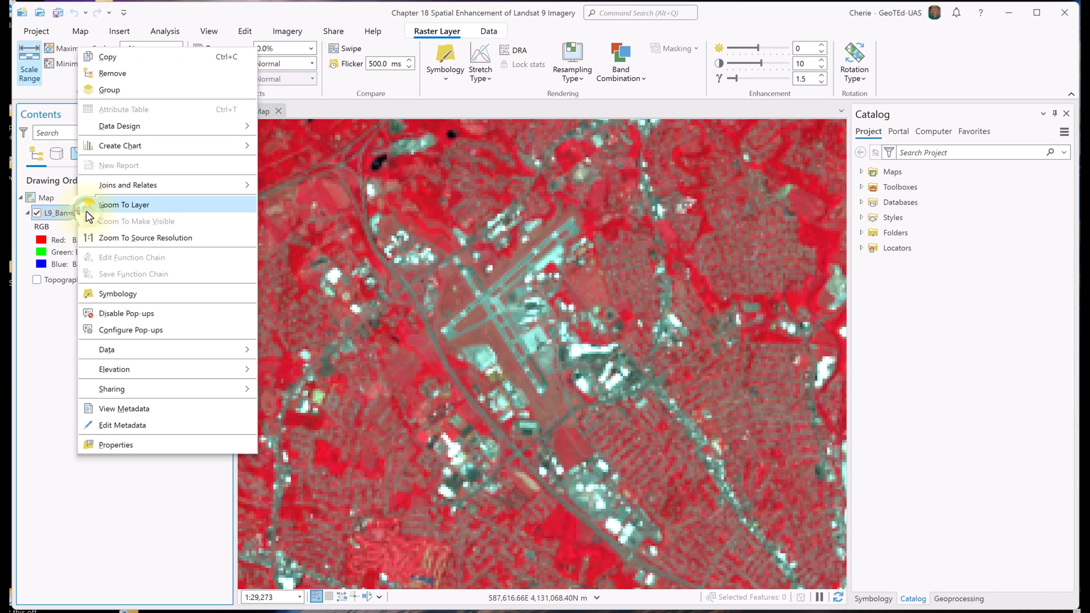
left_click(117, 446)
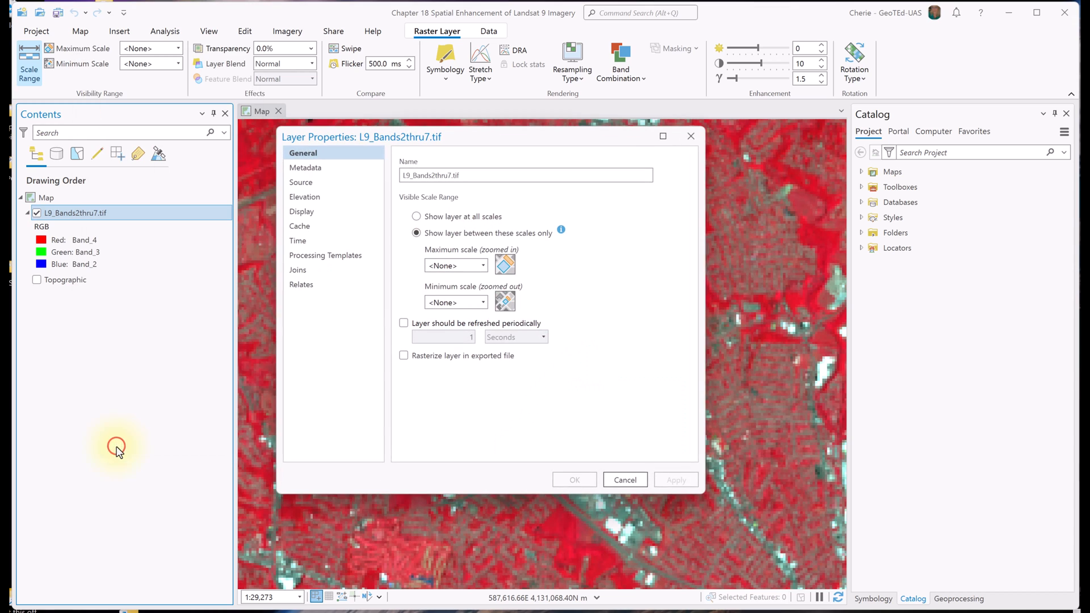
left_click(301, 182)
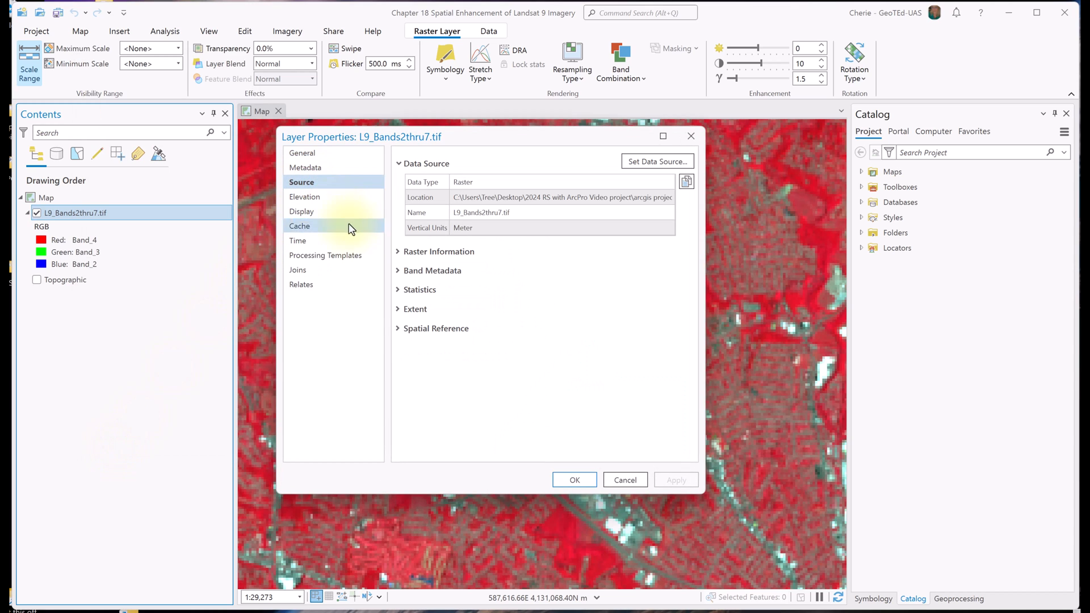
left_click(398, 251)
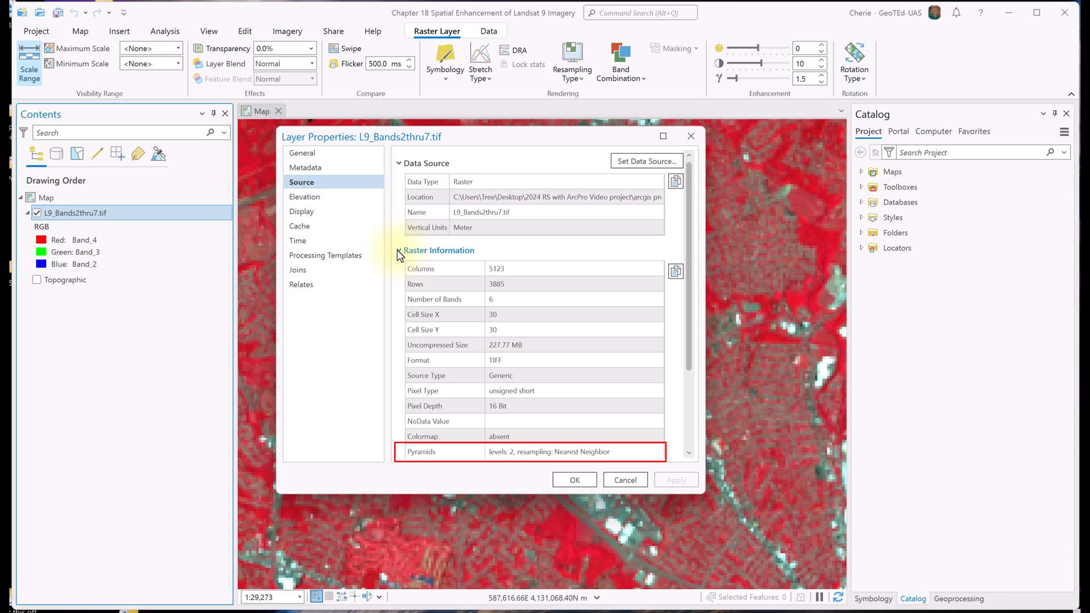
left_click(622, 480)
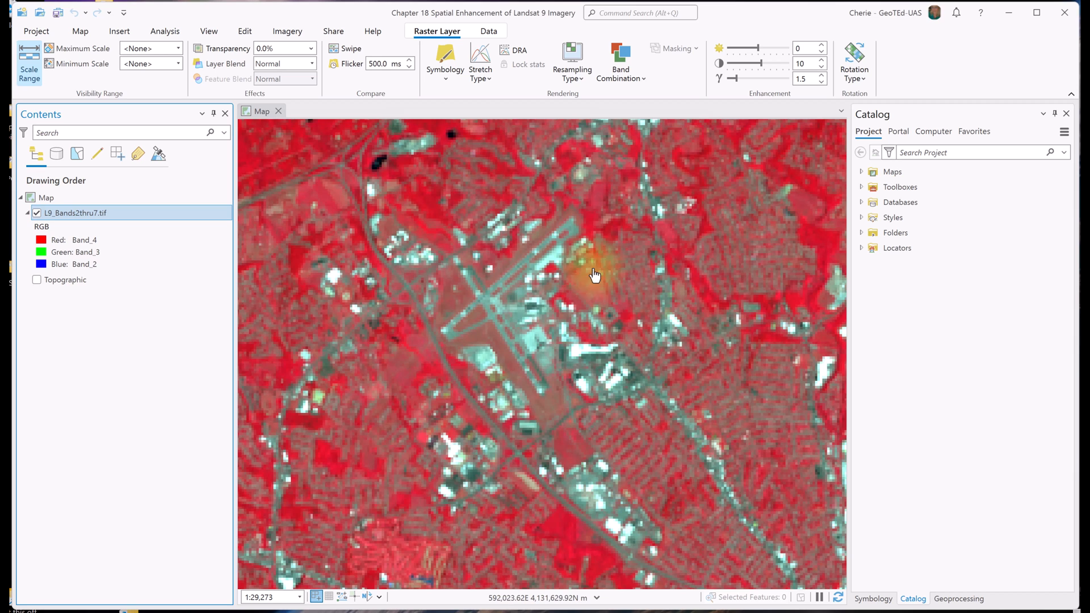
Step: Display L9_Bands2thru7.tif with Bilinear resampling and return it to Nearest Neighbor
left_click(581, 79)
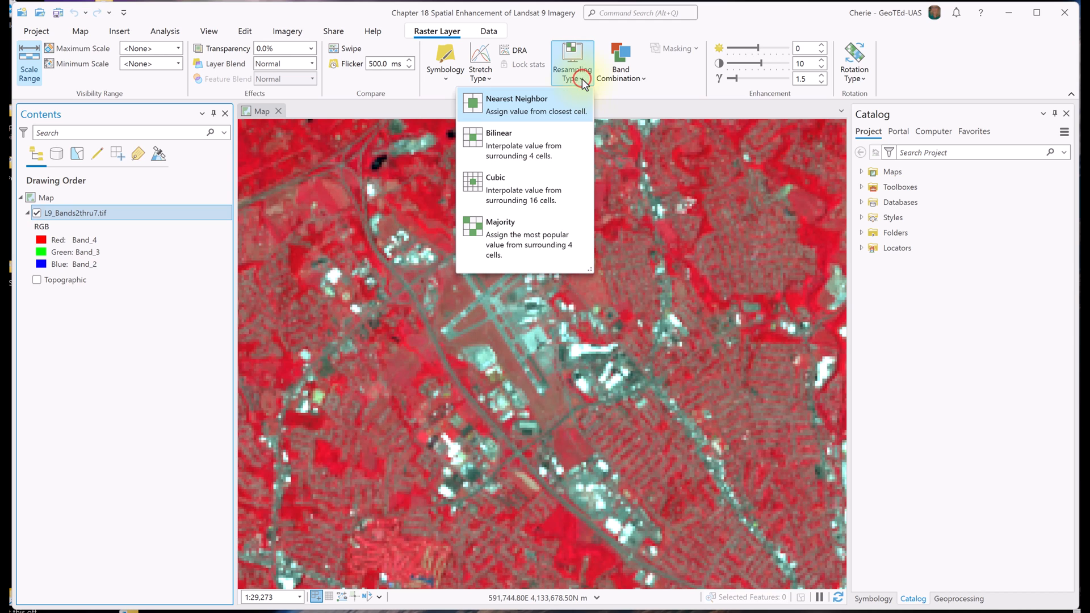
left_click(534, 140)
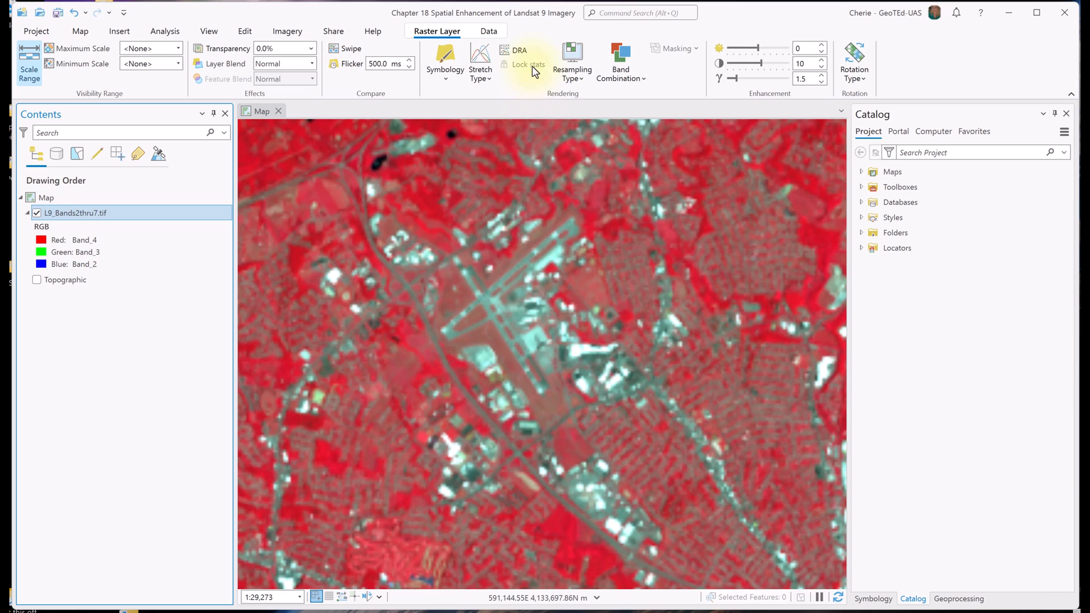
left_click(581, 80)
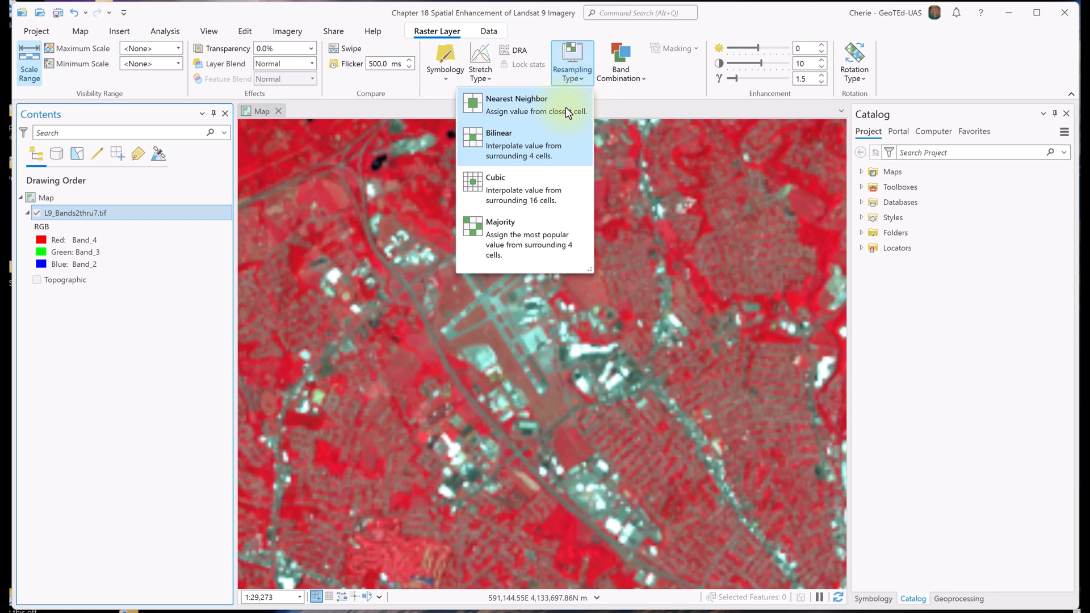
left_click(570, 104)
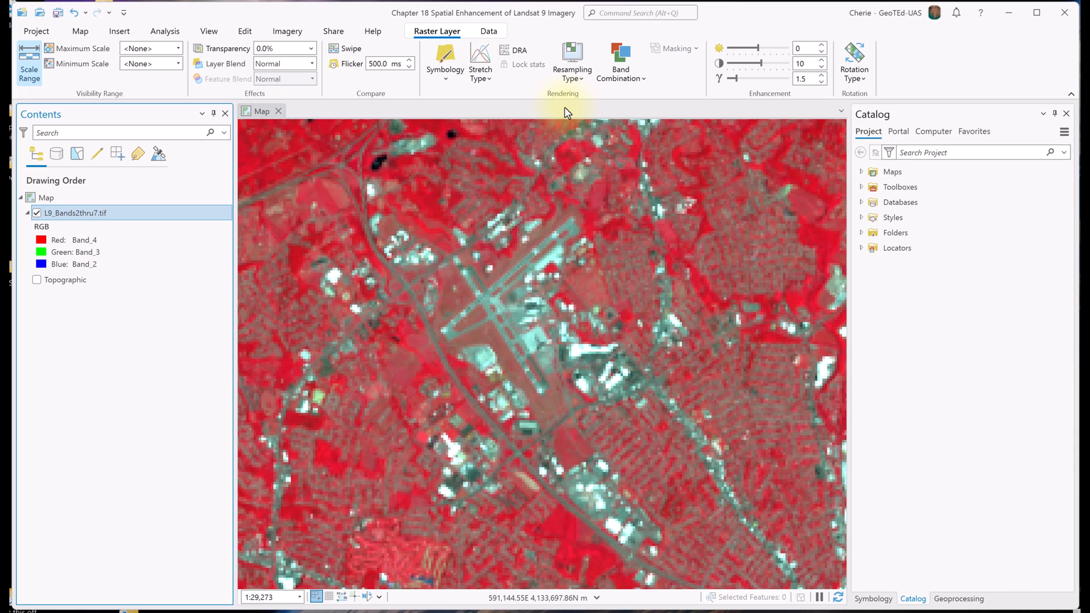
Step: Compare Bilinear and Cubic resampling on the imagery layer, ending on Nearest Neighbor
left_click(581, 80)
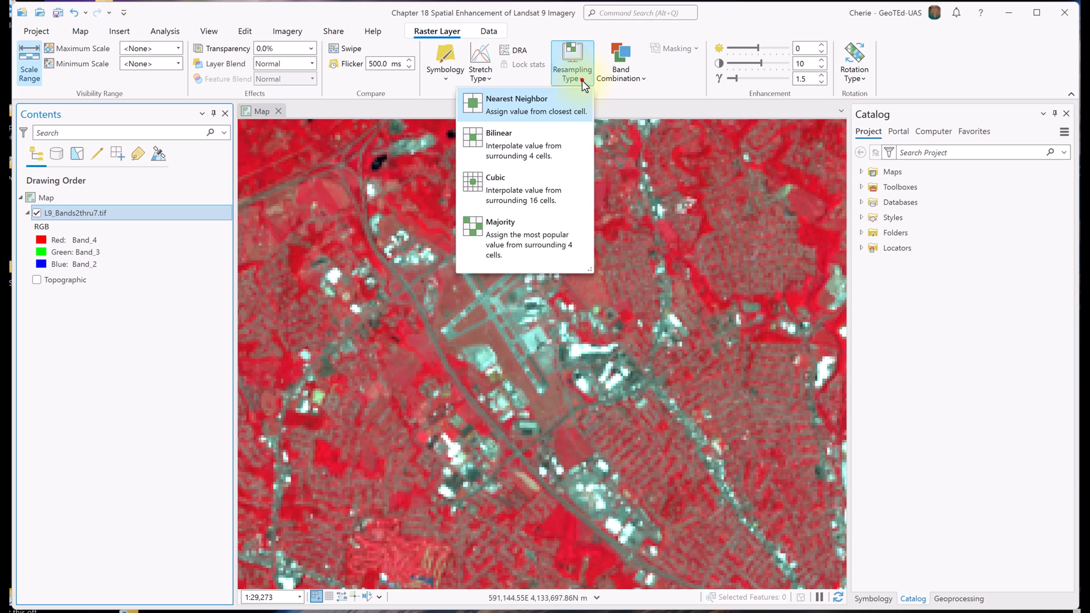
left_click(551, 141)
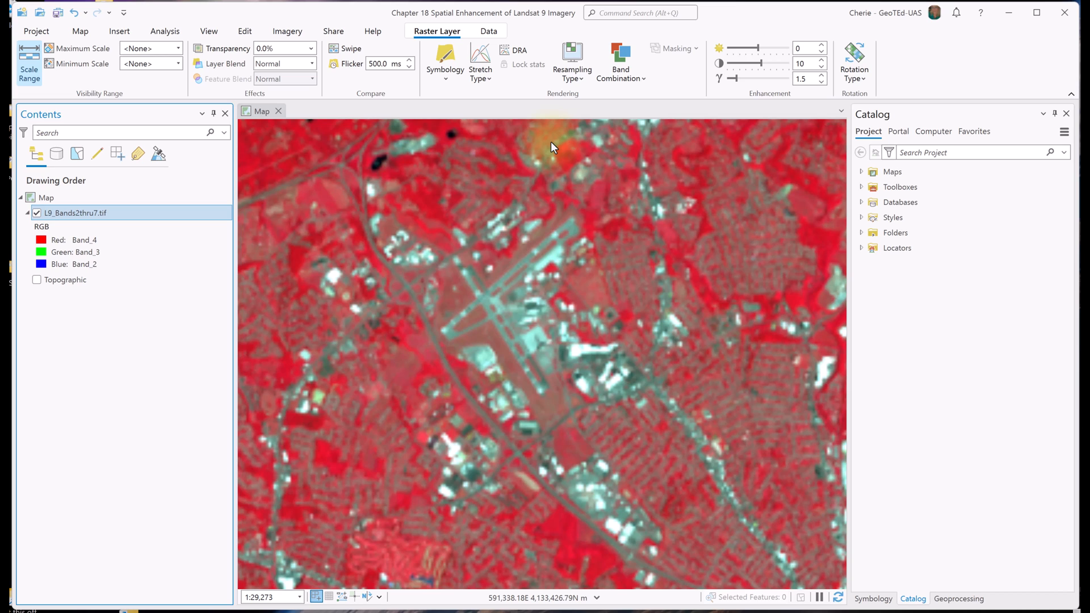
left_click(573, 78)
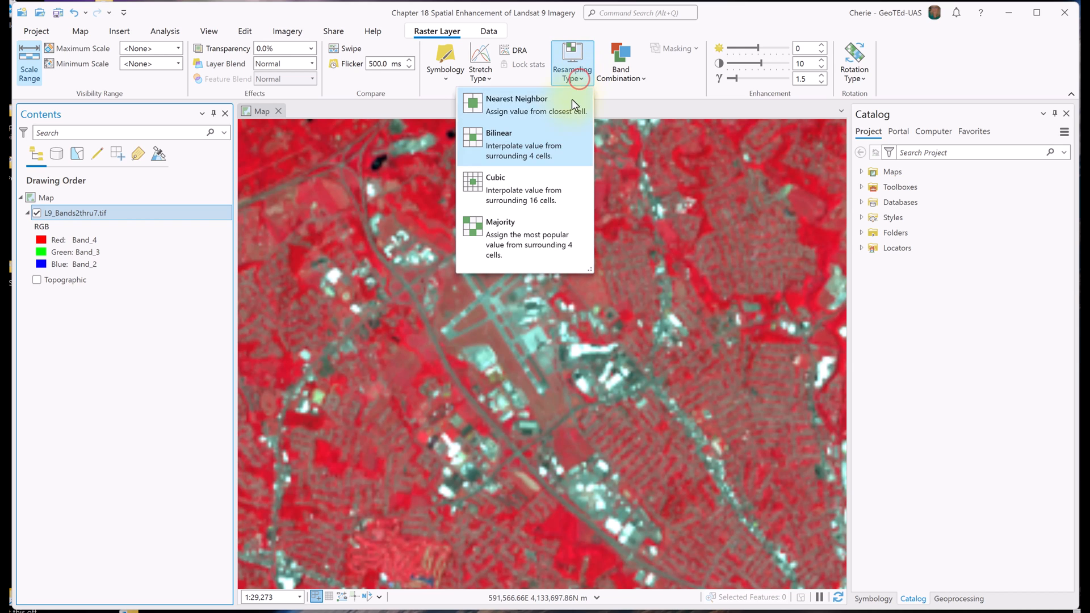
left_click(540, 189)
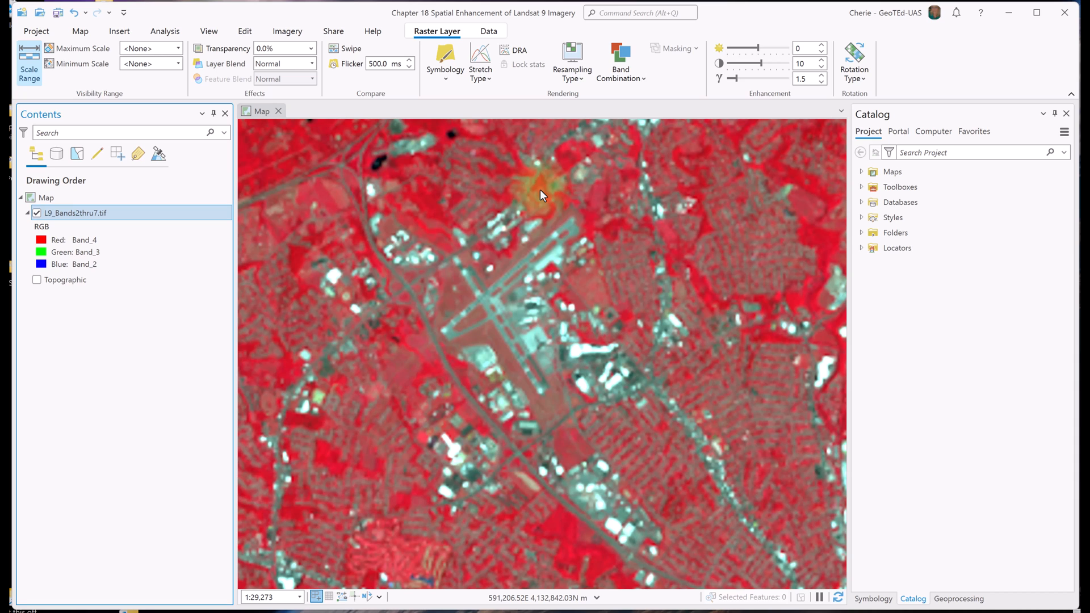
left_click(580, 76)
left_click(560, 109)
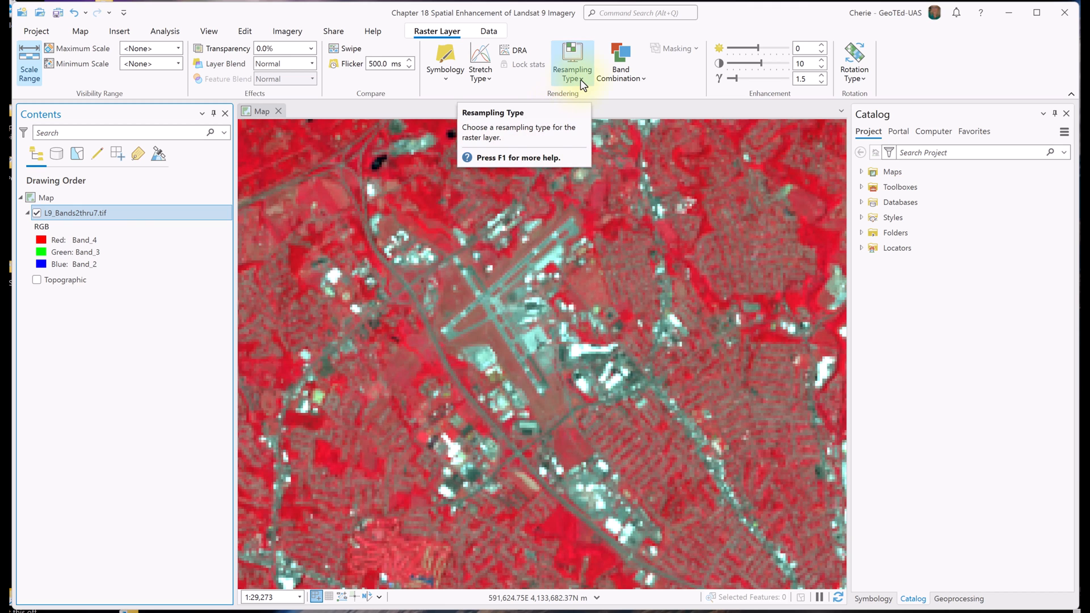
Step: Apply Bilinear resampling to the layer once more and switch it to Cubic for comparison
left_click(580, 79)
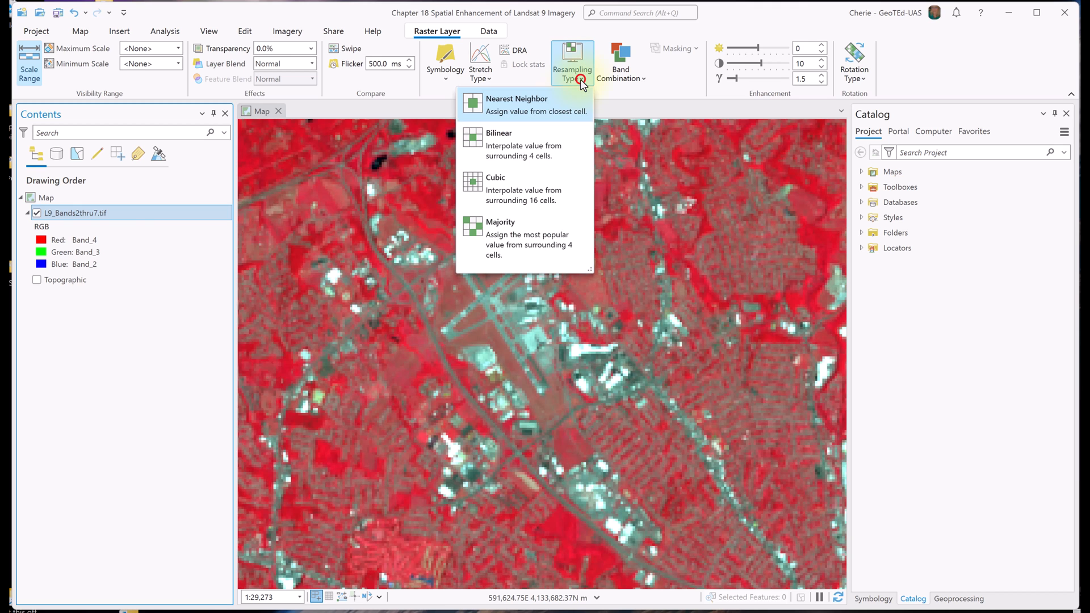
left_click(534, 149)
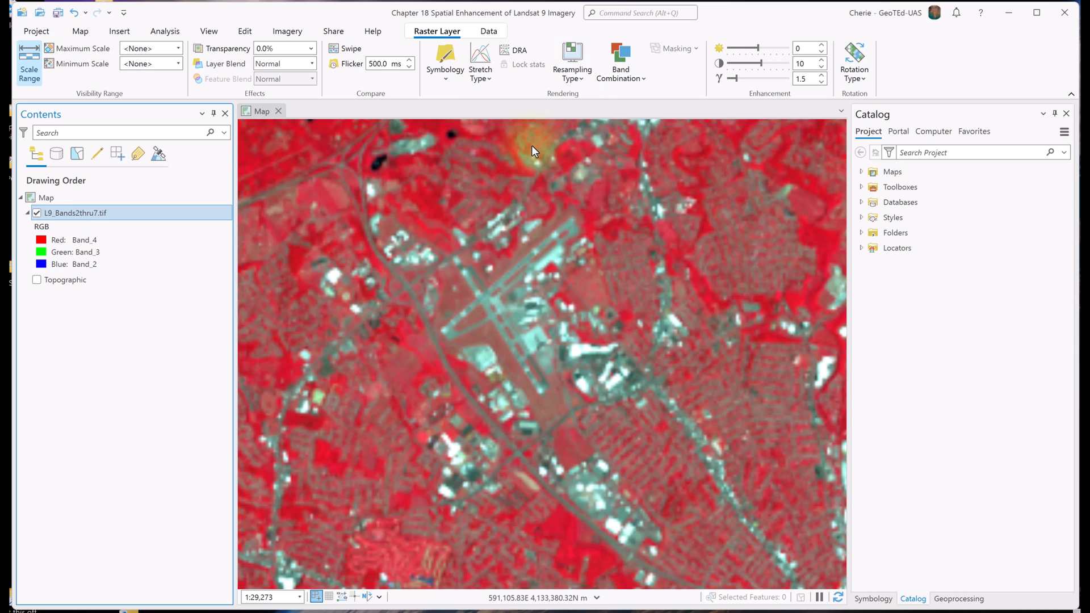
left_click(577, 82)
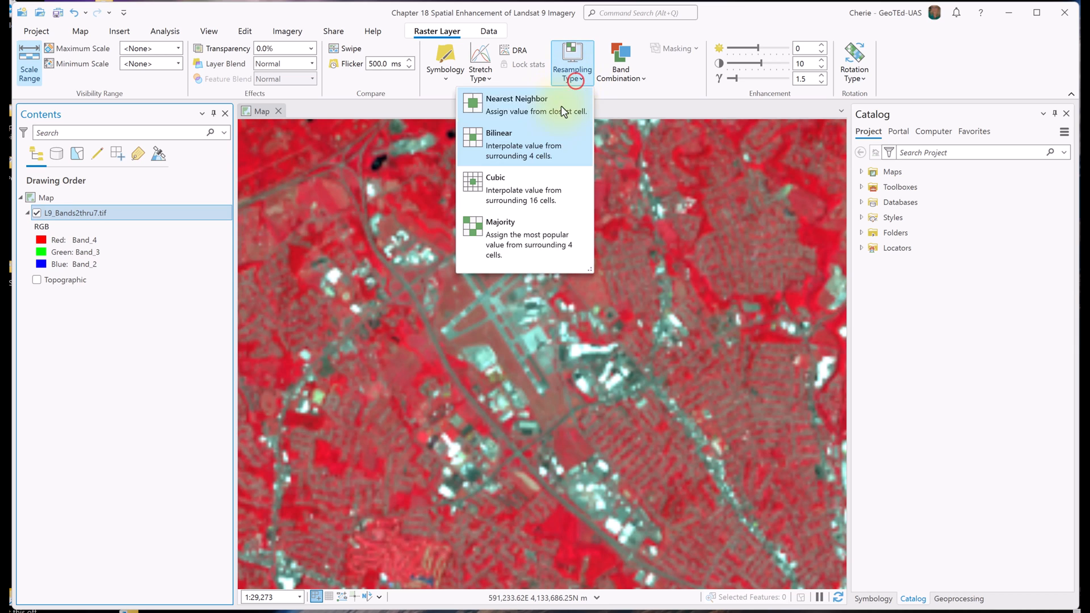
left_click(545, 191)
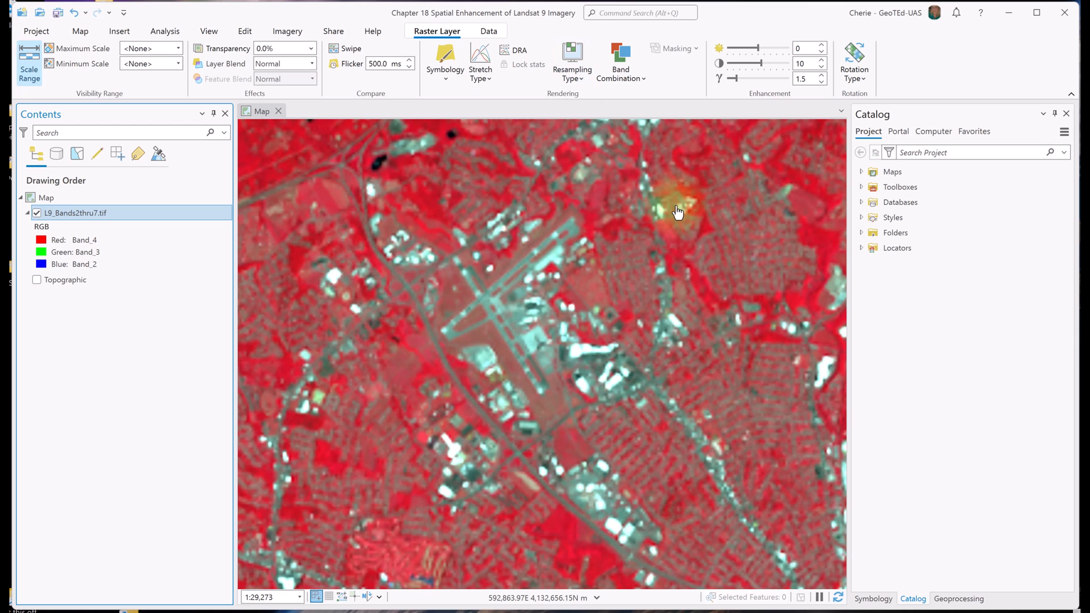
Step: Try Majority resampling on the imagery layer and restore Nearest Neighbor
left_click(576, 79)
left_click(535, 247)
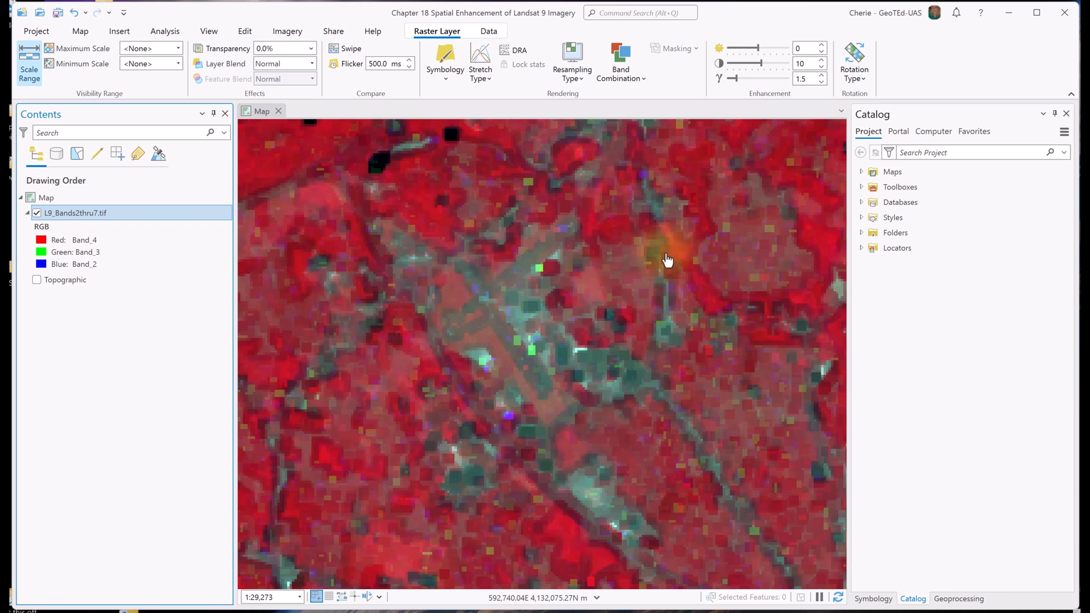
left_click(576, 79)
left_click(569, 108)
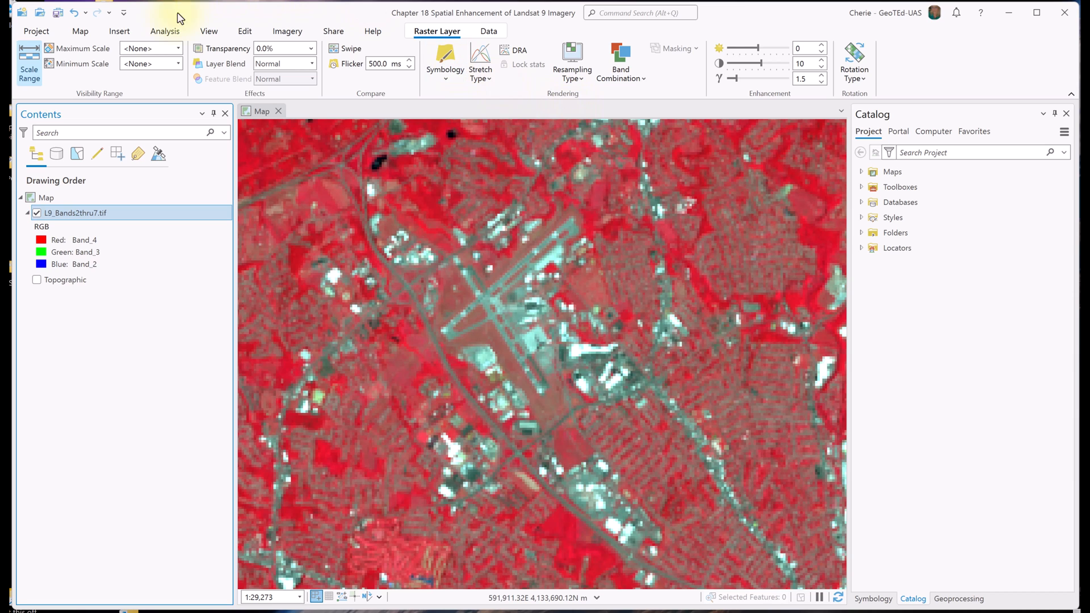
Step: Search the geoprocessing tools for Filter and open the Spatial Analyst Filter tool
left_click(163, 30)
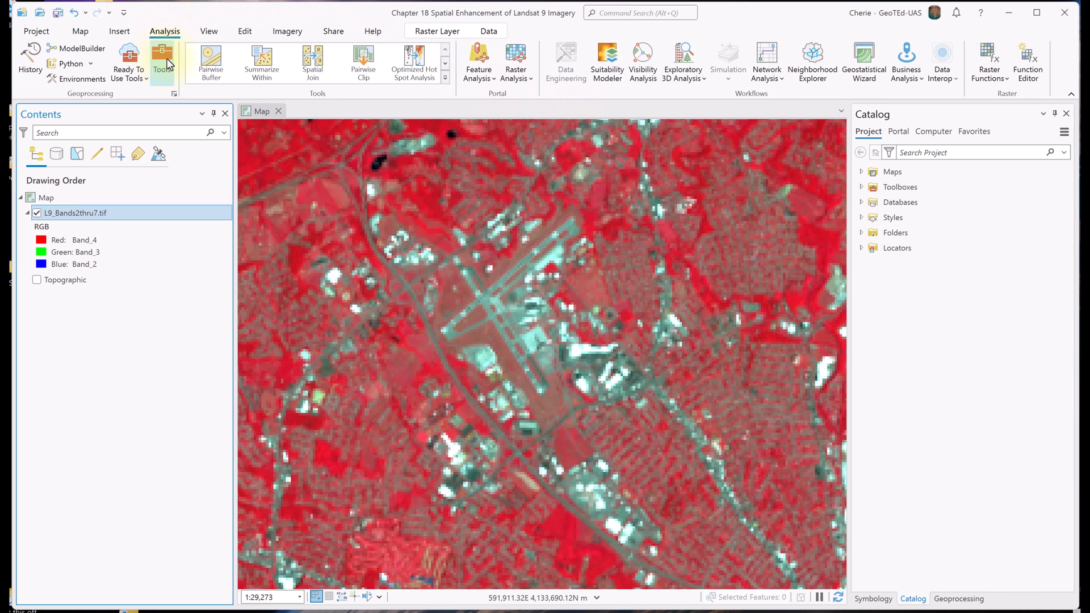
left_click(166, 61)
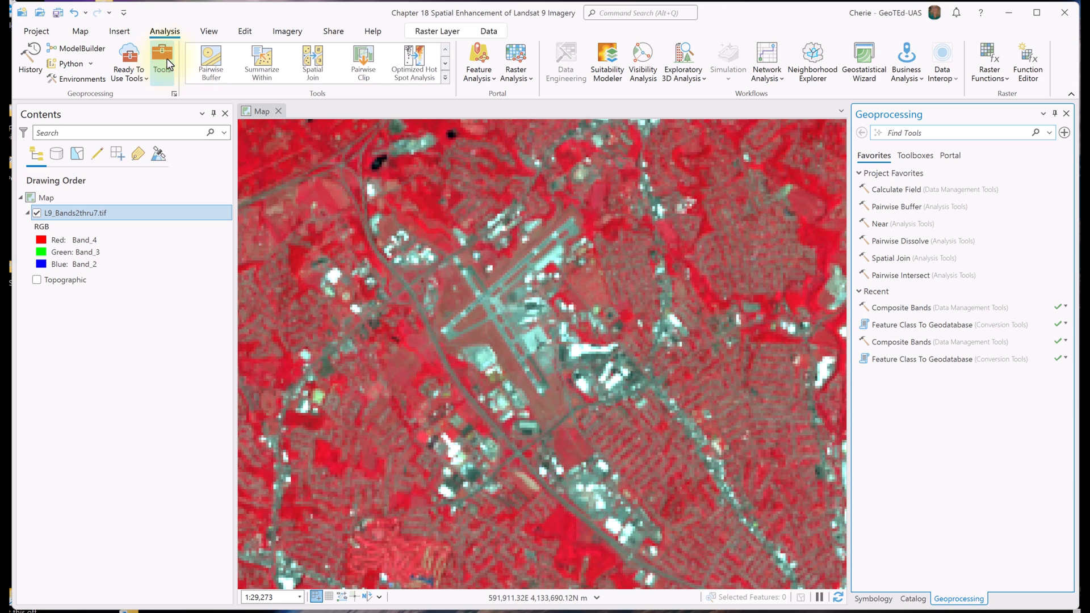
left_click(896, 133)
type("Filter")
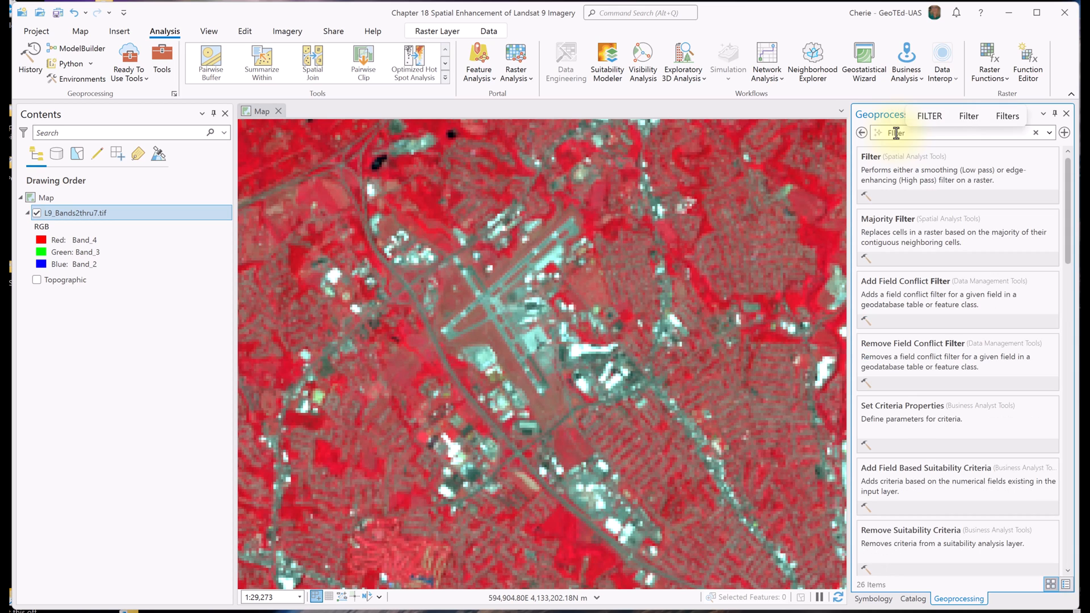
left_click(919, 172)
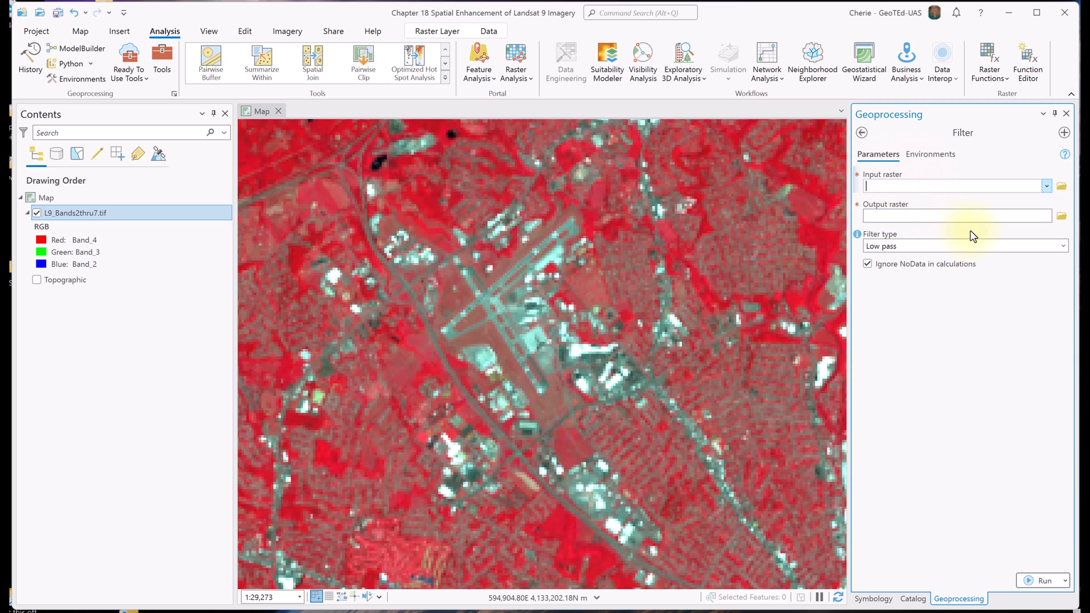
Step: Run a Low pass filter on L9_Bands2thru7.tif with Filter_L9_Low as the output raster
left_click(1063, 246)
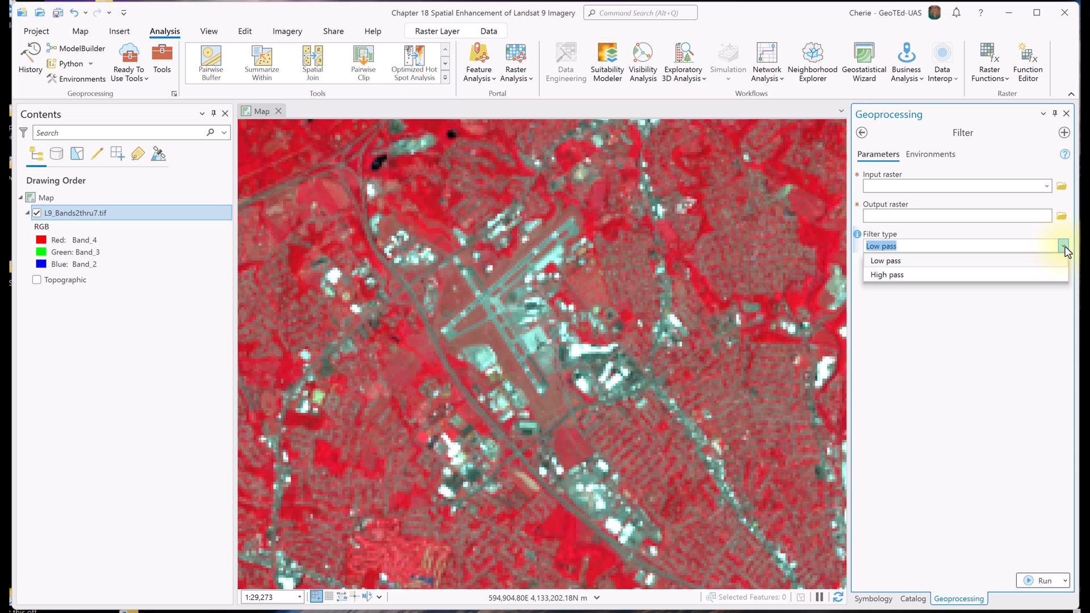
left_click(1063, 246)
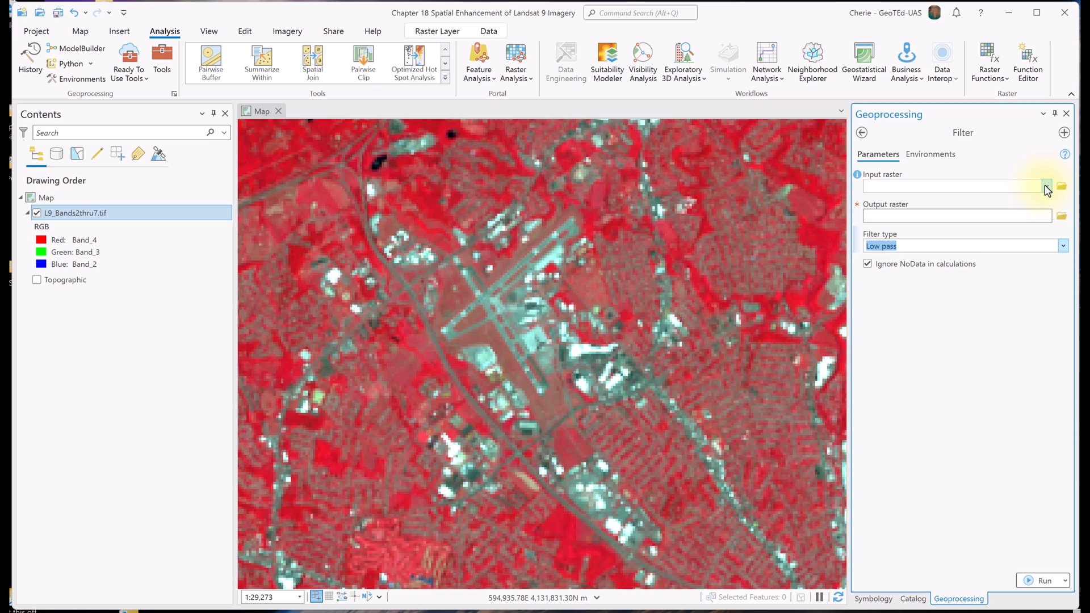
left_click(1046, 186)
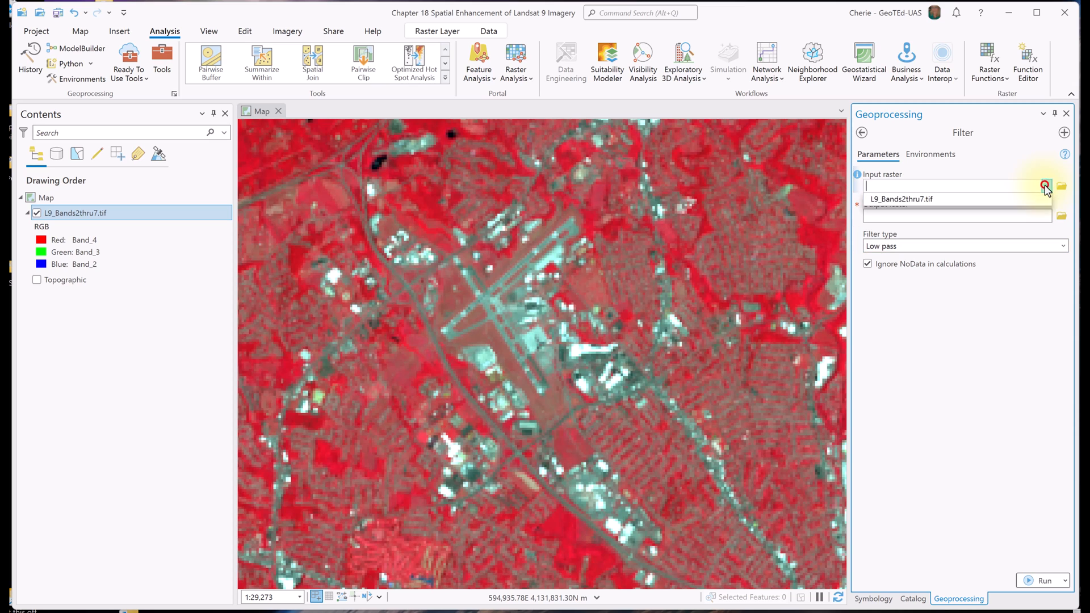
left_click(920, 202)
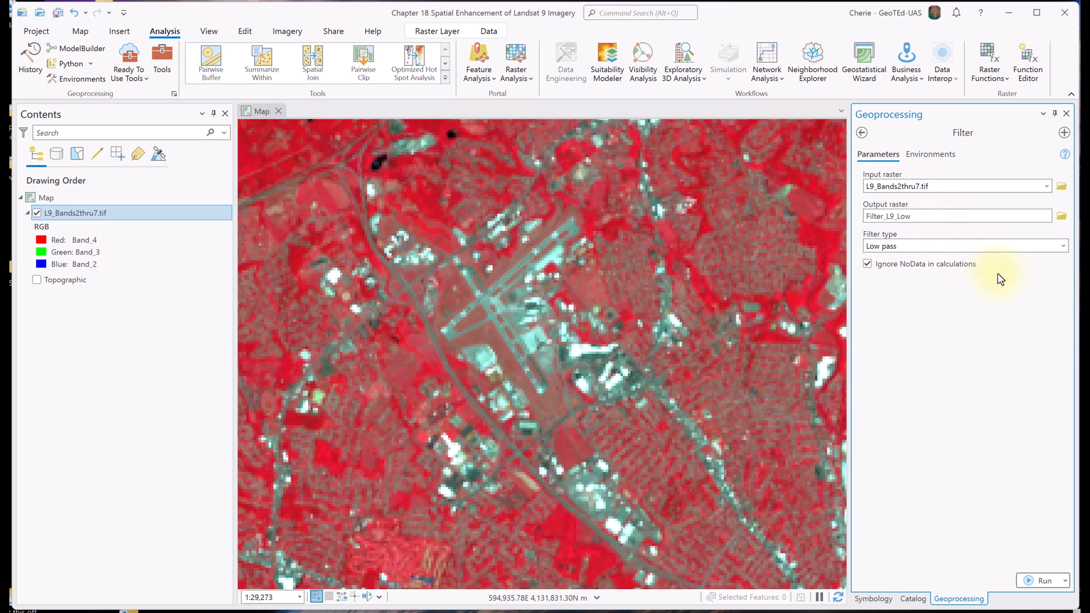
left_click(1031, 580)
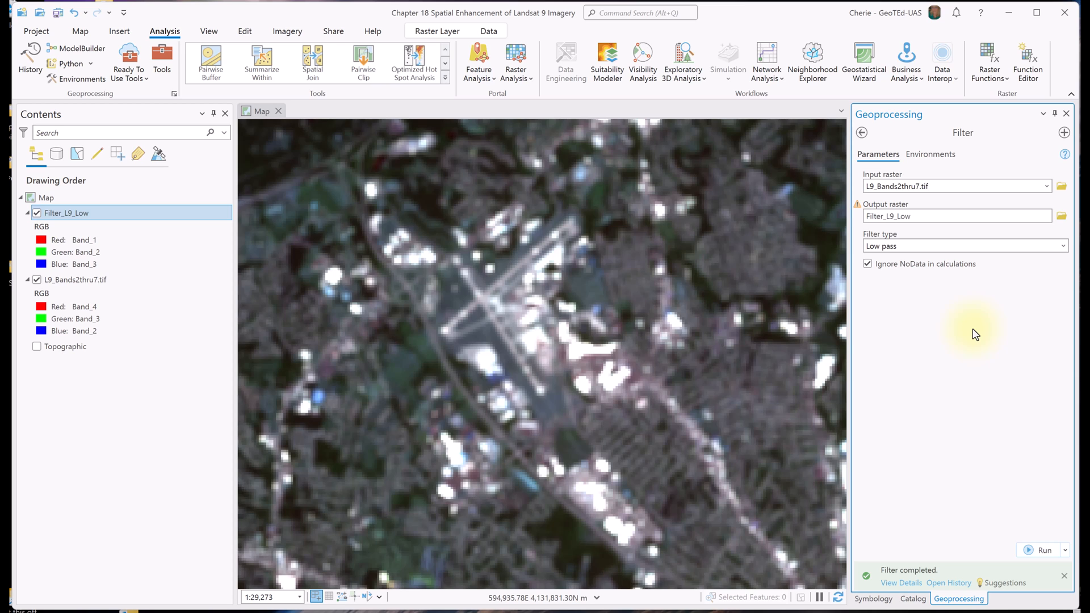
Step: Run the filter on L9_Bands2thru7.tif again as High pass with Filter_L9_High as the output raster
left_click(1063, 246)
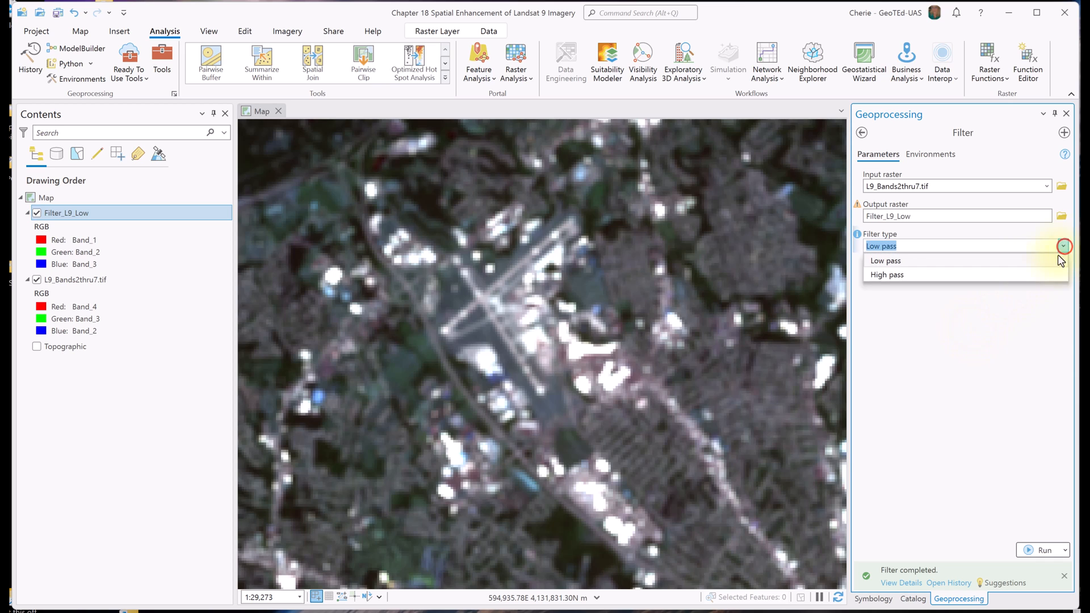
left_click(944, 276)
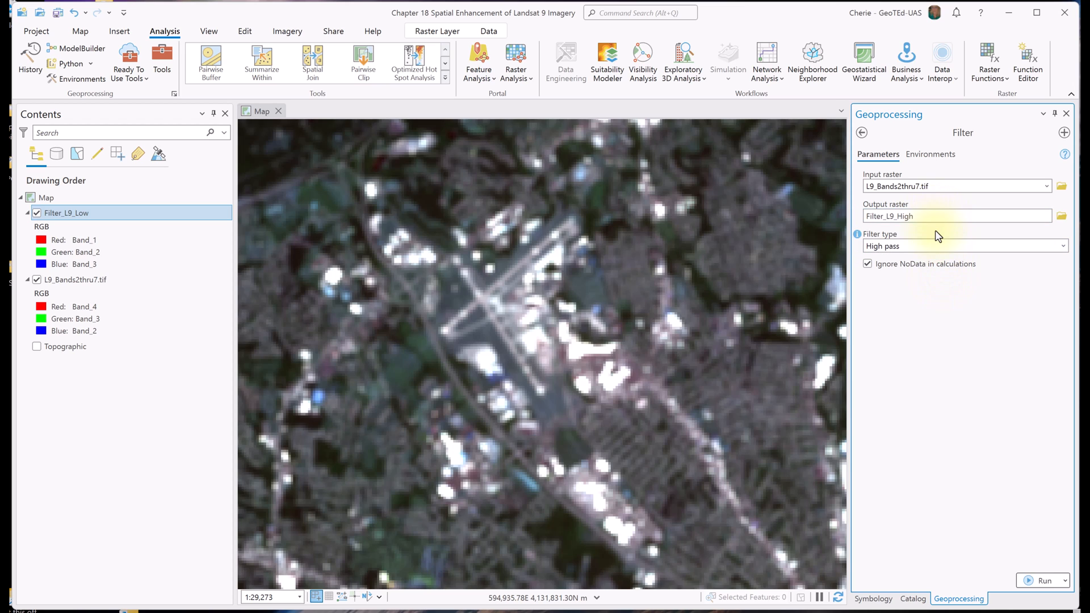
left_click(1029, 580)
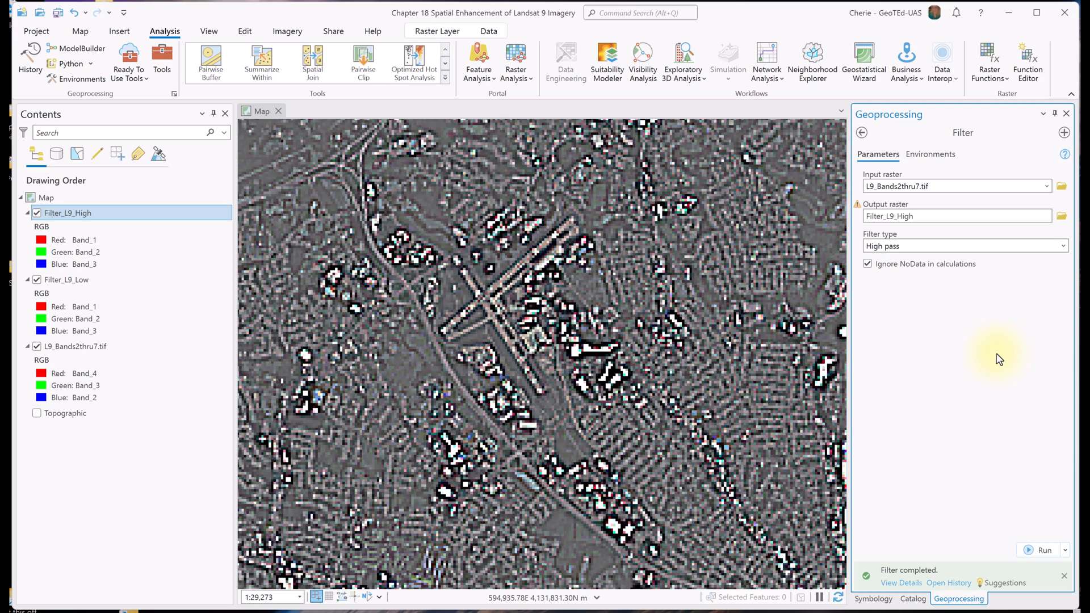
Step: Set the primary symbology of the Filter_L9_High and Filter_L9_Low layers to Stretch
left_click(73, 214)
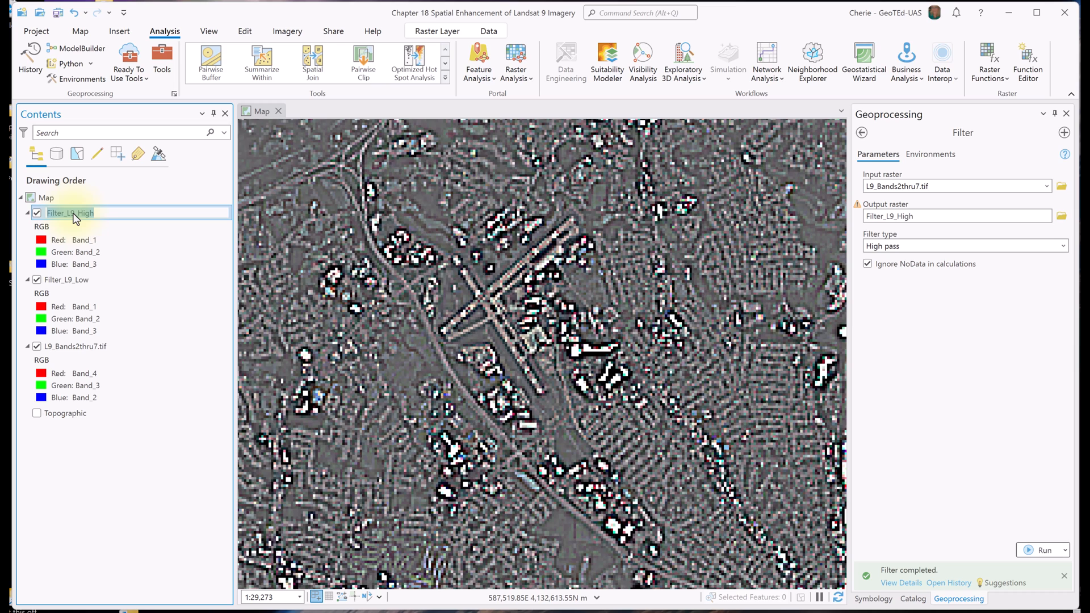
left_click(874, 599)
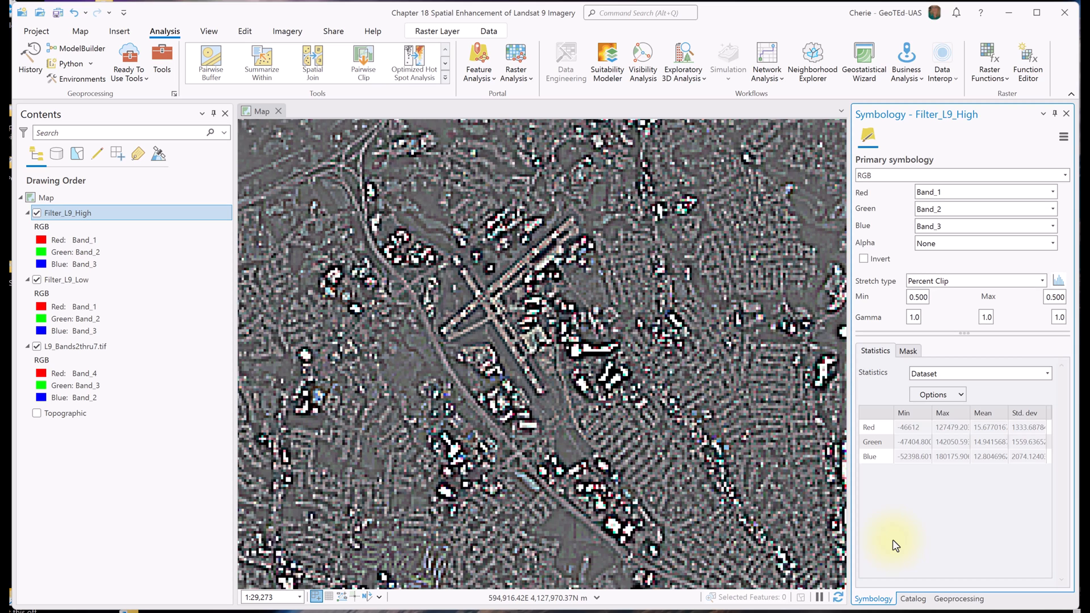
left_click(1064, 175)
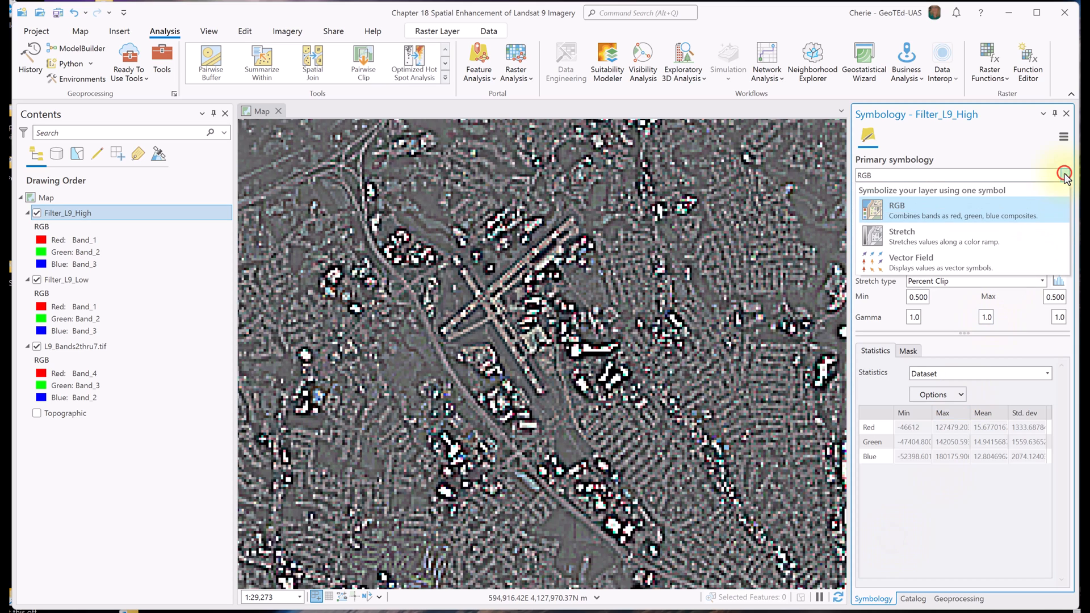
left_click(927, 237)
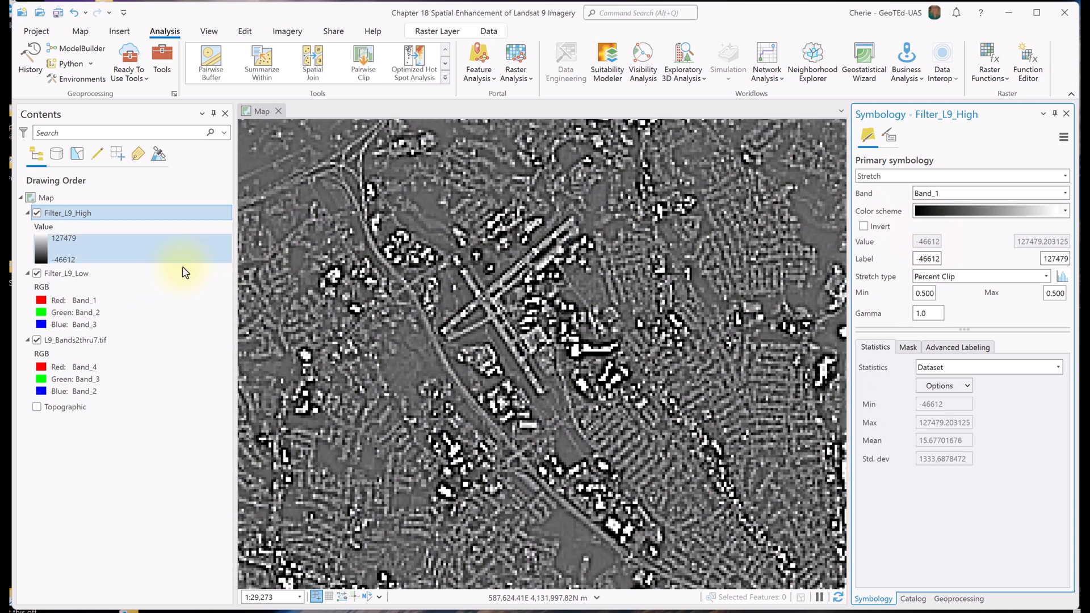
left_click(64, 274)
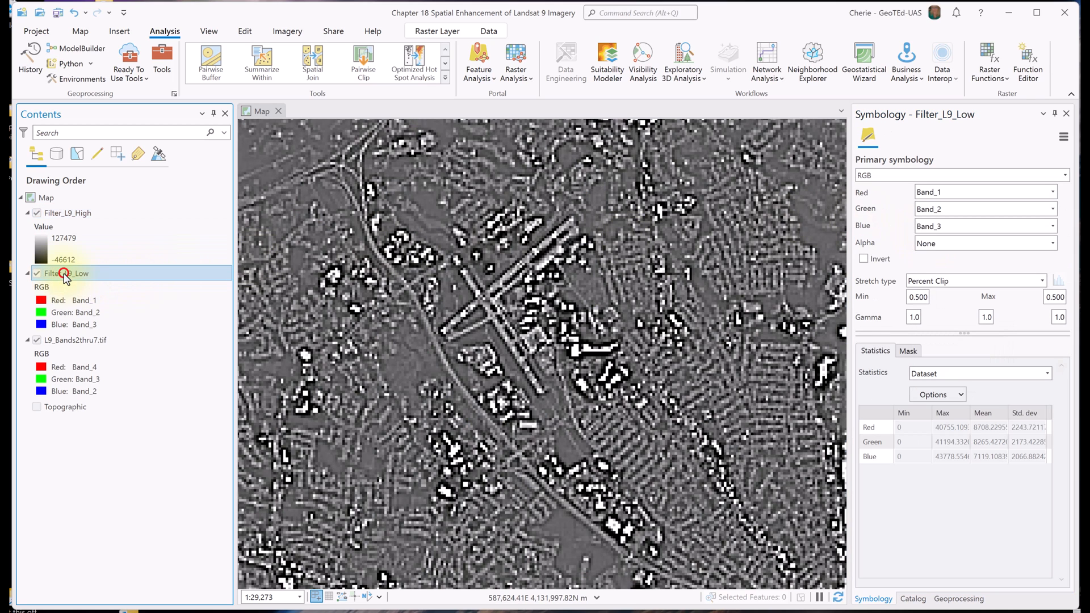
left_click(1063, 175)
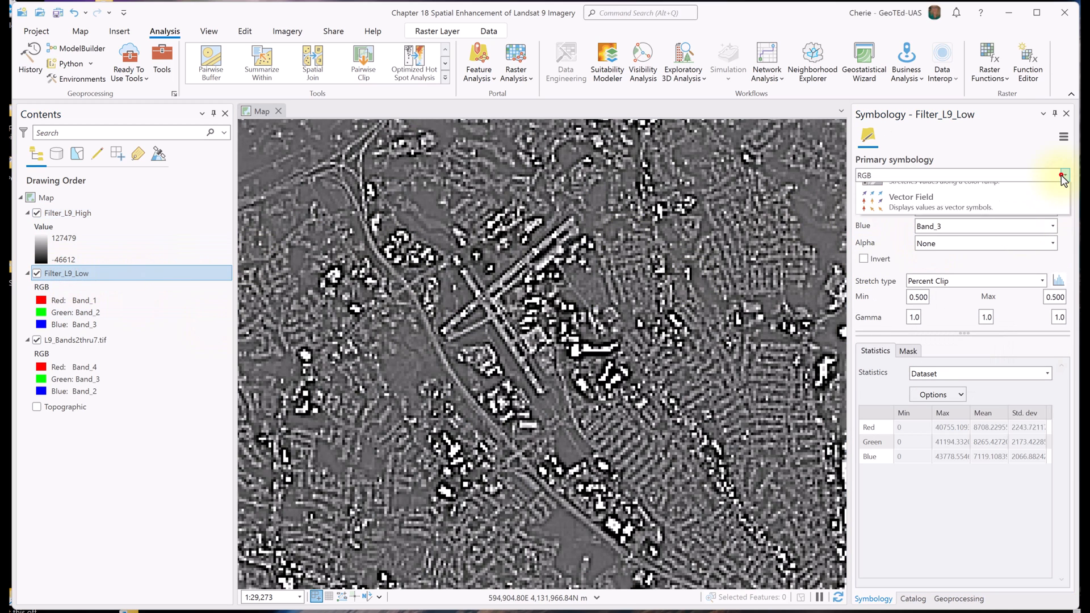
left_click(918, 245)
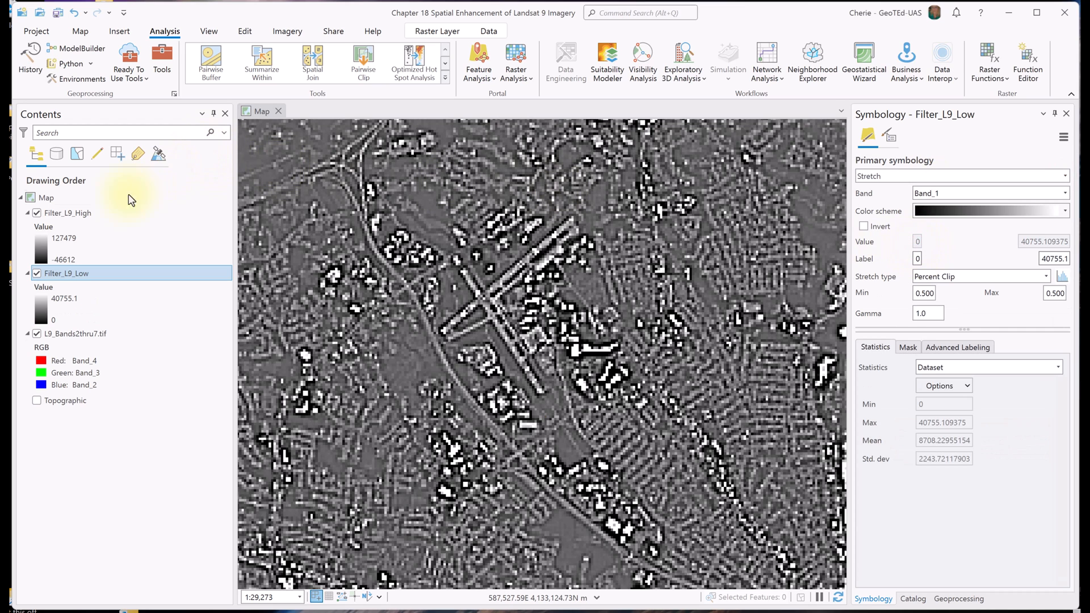
Step: Zoom to the full extent of Filter_L9_High and toggle its visibility to compare it with Filter_L9_Low
right_click(91, 212)
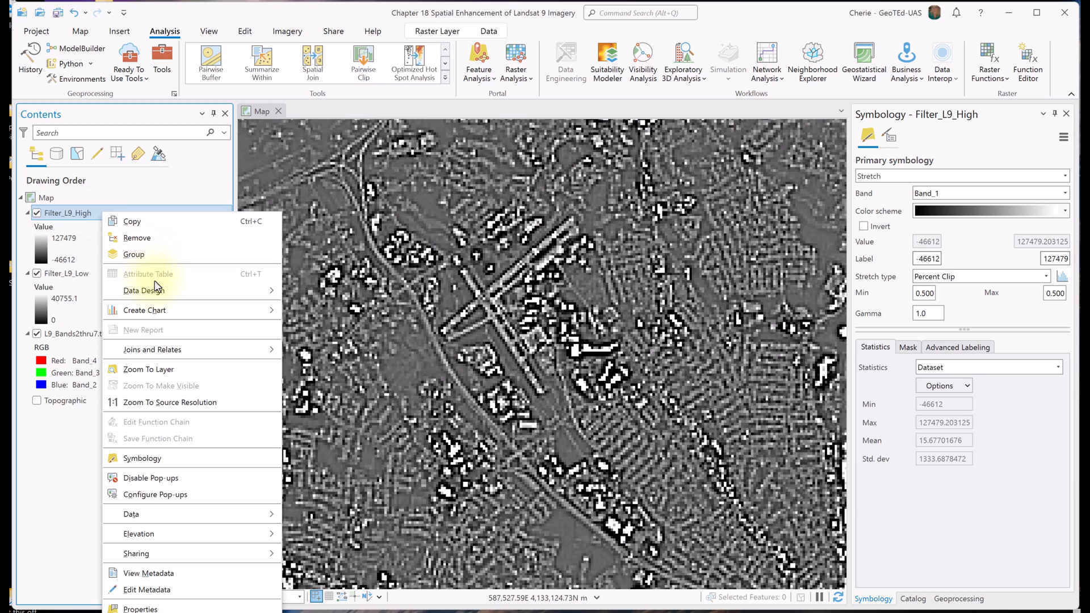
left_click(158, 369)
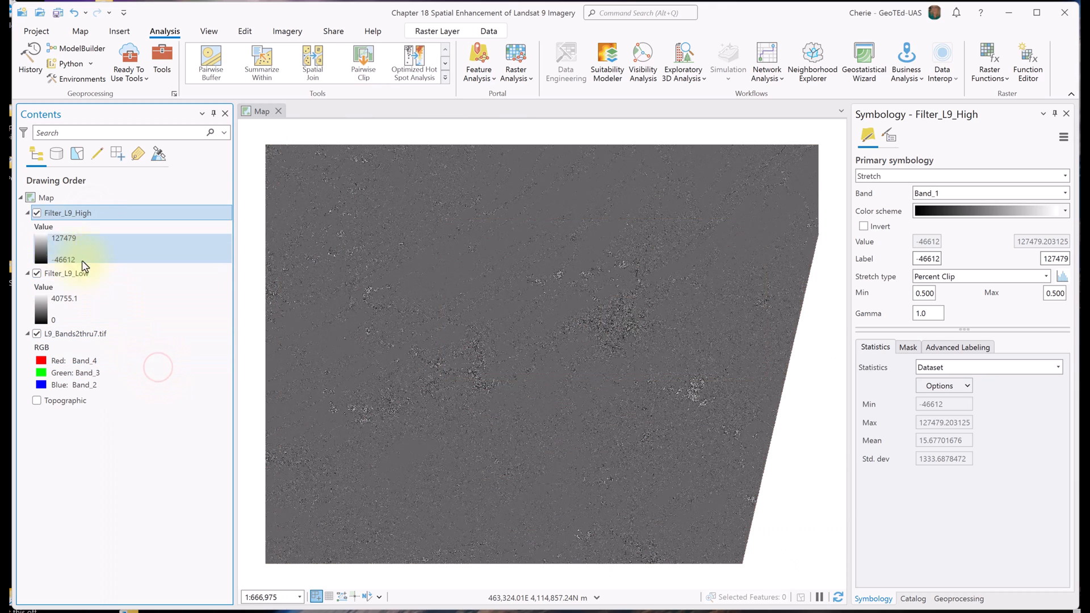
left_click(37, 213)
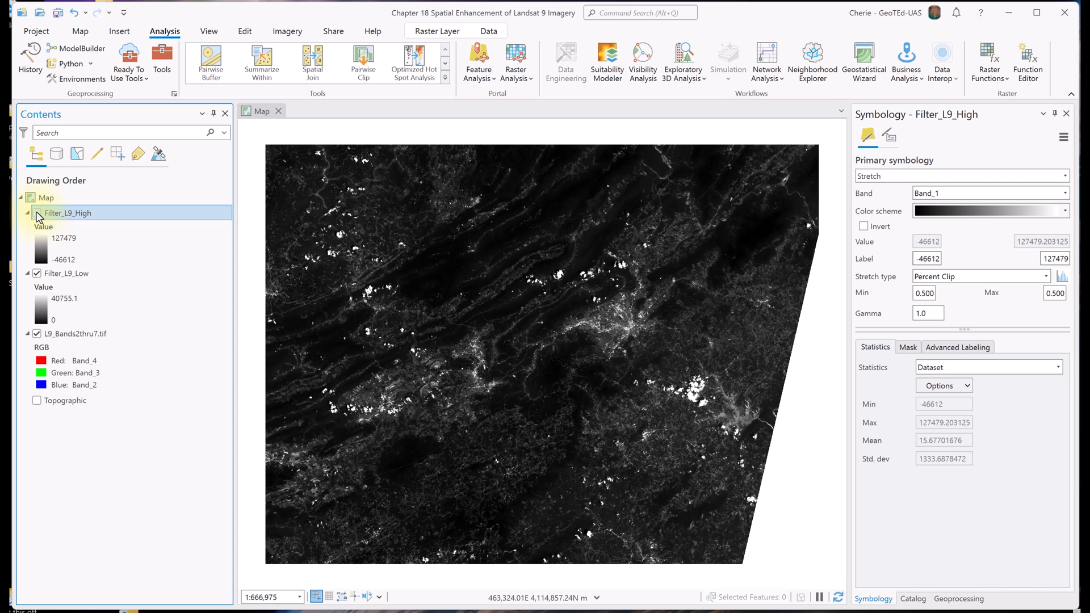
left_click(36, 214)
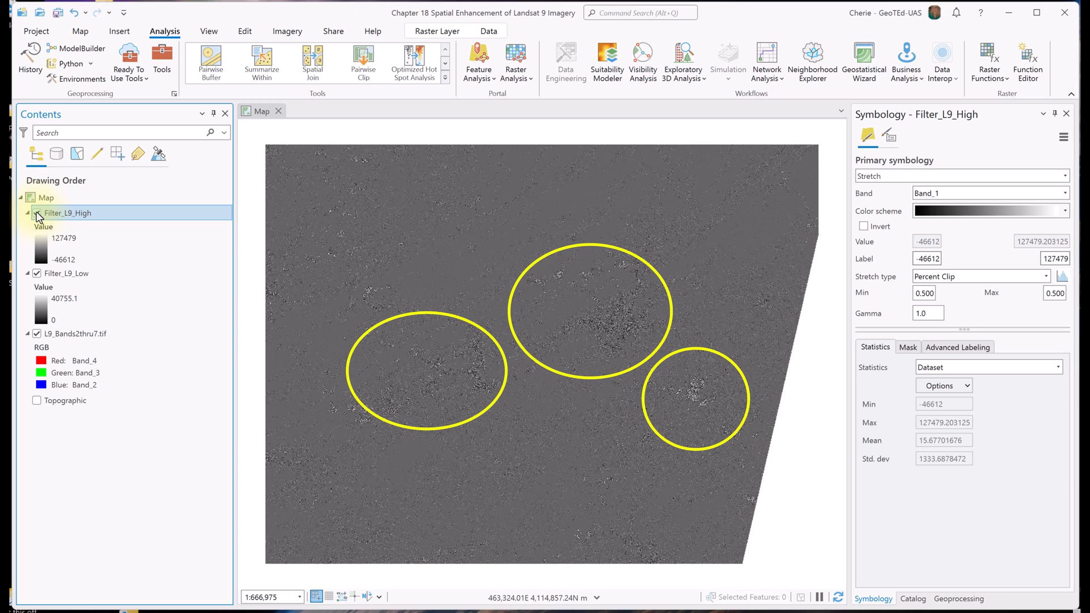
Step: Zoom in to the bookmarked airport runways and toggle Filter_L9_High to compare its edges with the low pass layer
left_click(80, 32)
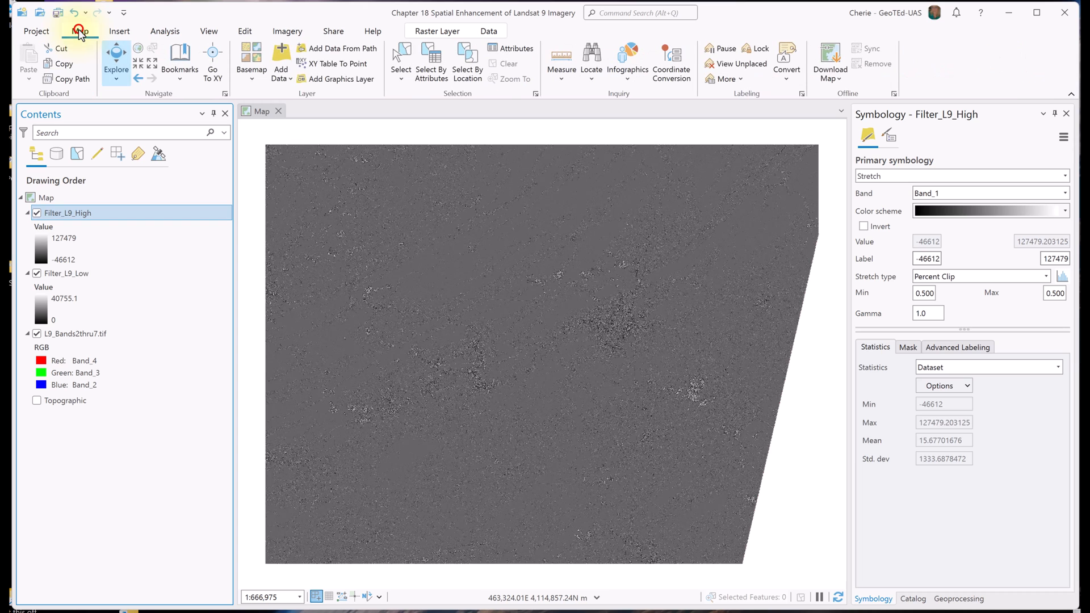
left_click(187, 73)
left_click(39, 248)
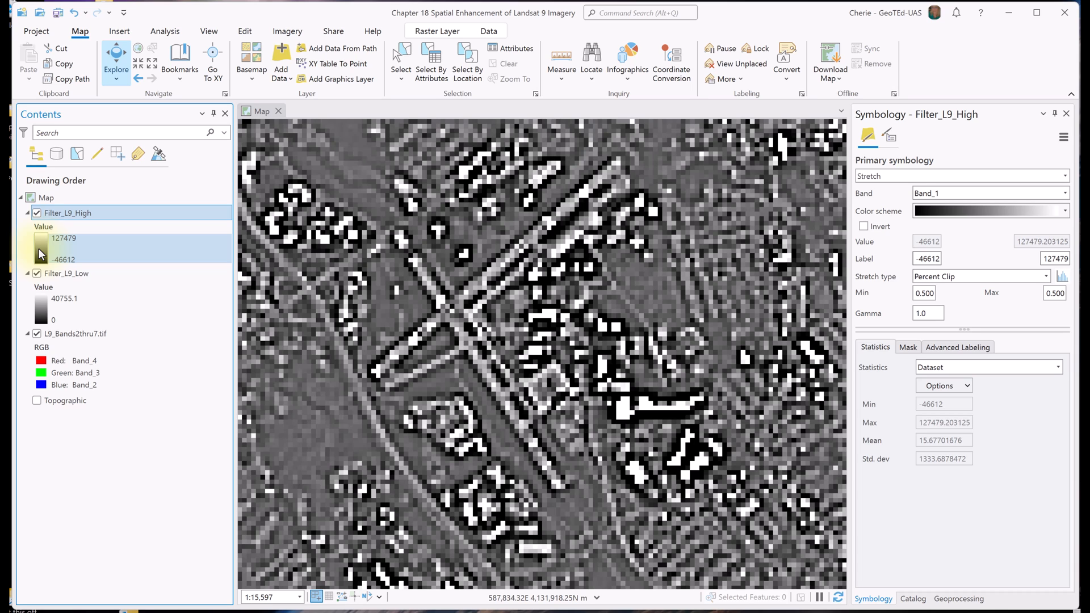
left_click(36, 213)
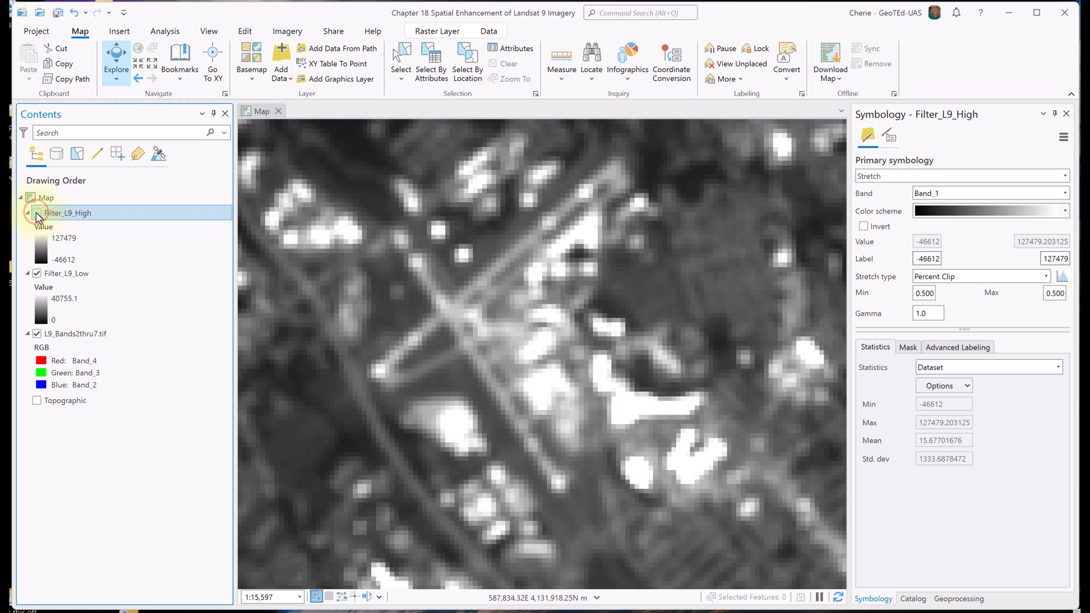
left_click(36, 213)
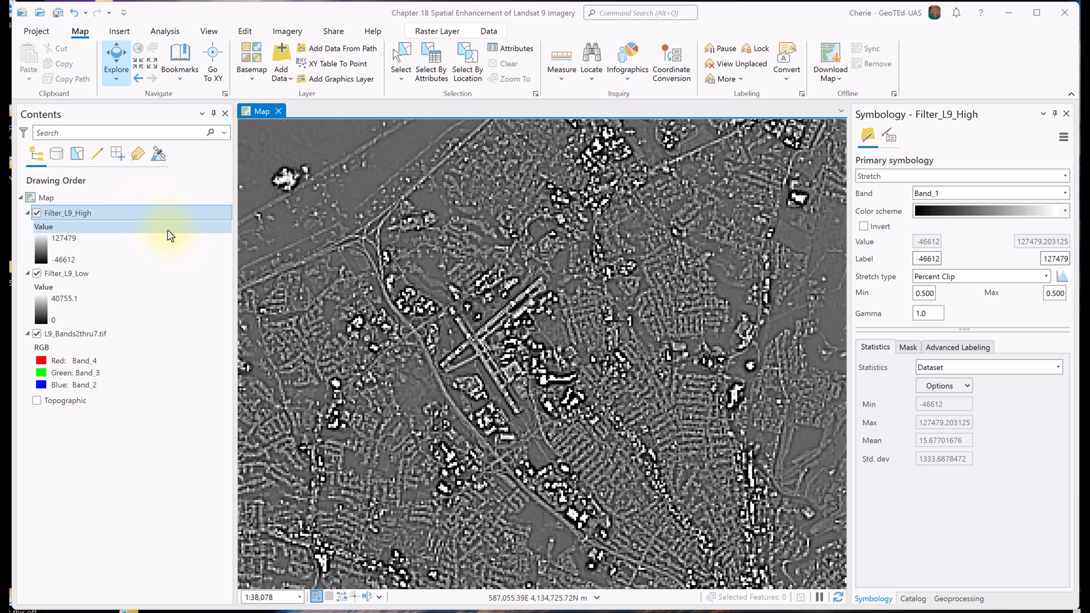
Step: Search the geoprocessing tools for Focal and open the Image Analyst Focal Statistics tool
left_click(956, 599)
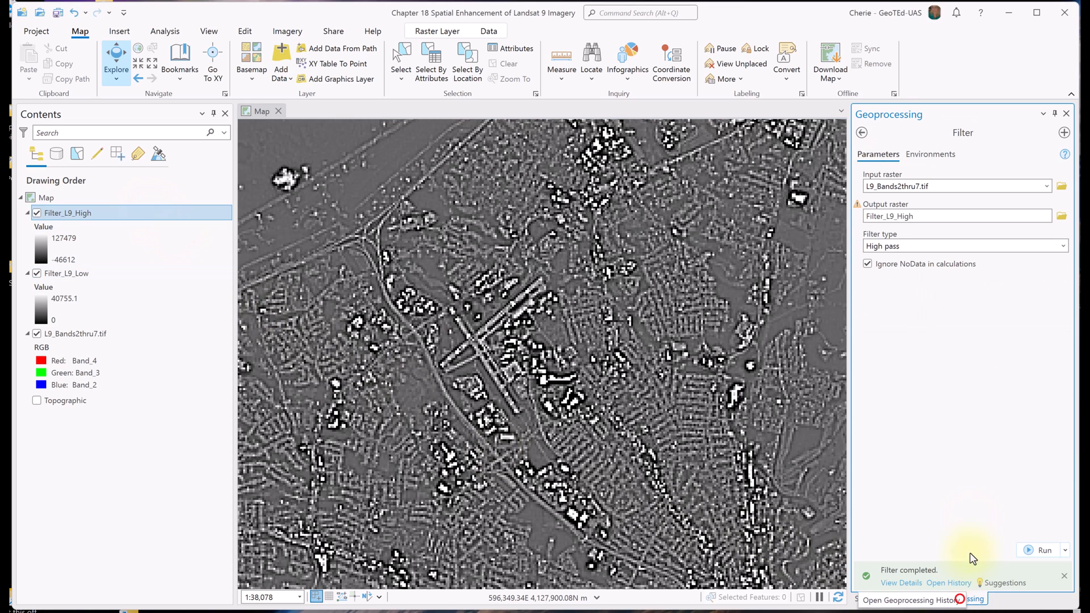
left_click(861, 133)
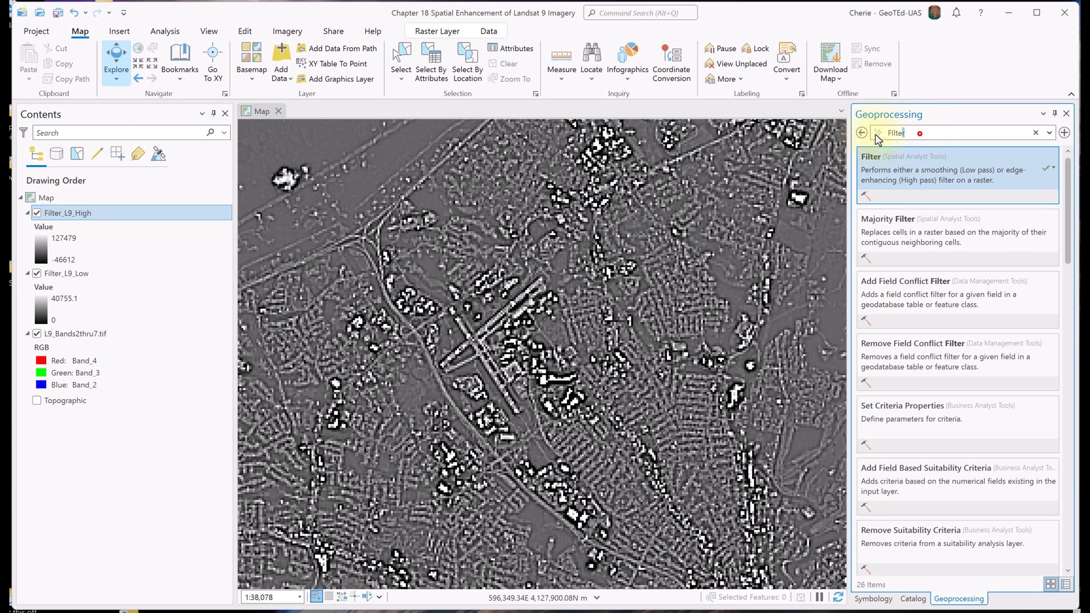
type("Focal")
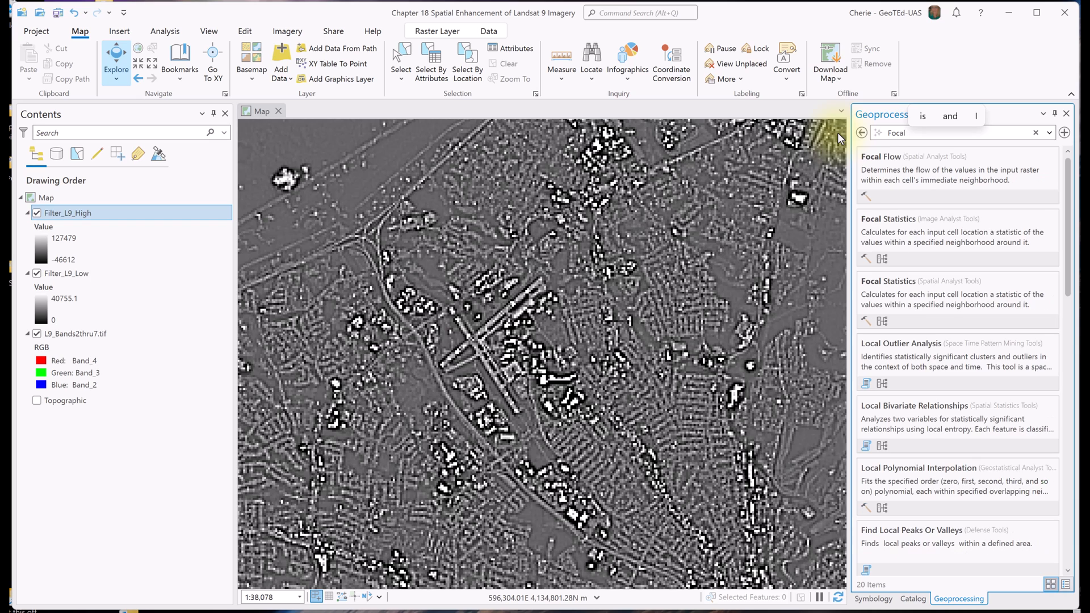
left_click(947, 245)
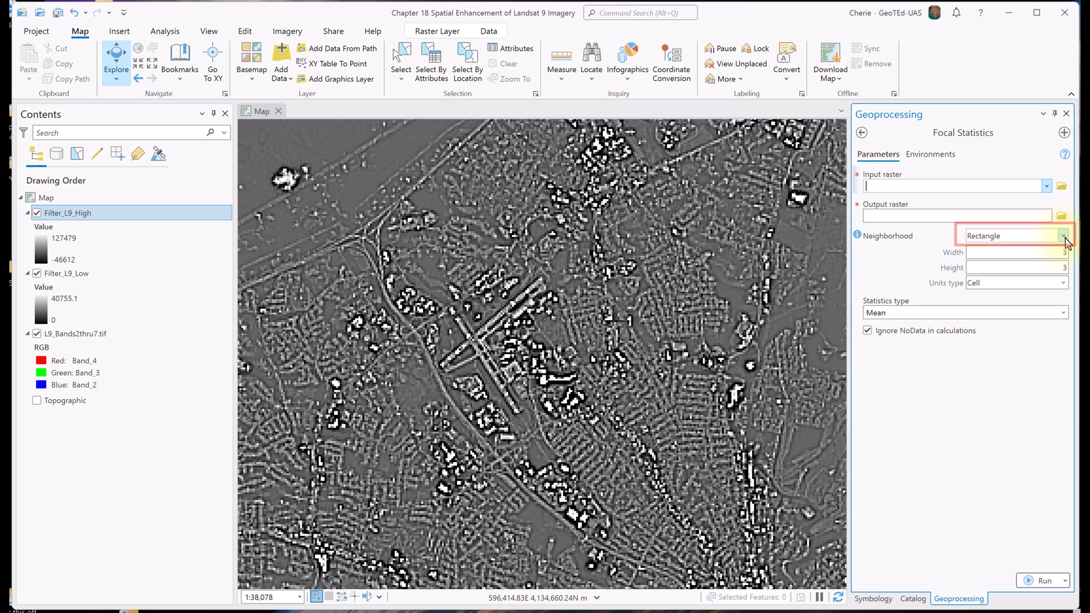
Step: Run Focal Statistics on L9_Bands2thru7.tif with a 3 by 3 cell Rectangle neighborhood, Mean statistics and output raster FocalRect3x3
left_click(1063, 237)
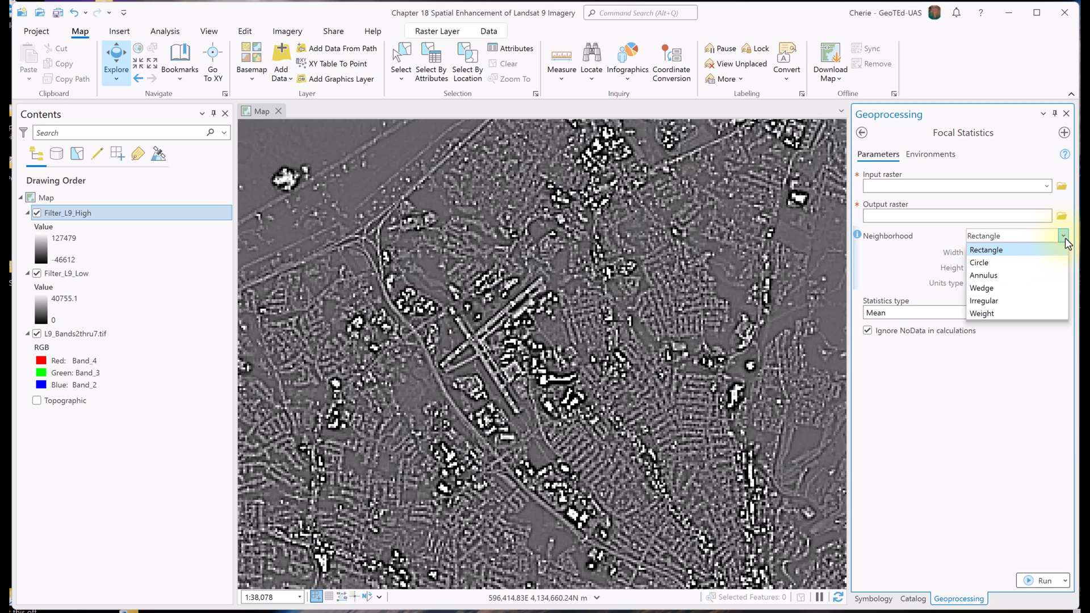
left_click(1074, 355)
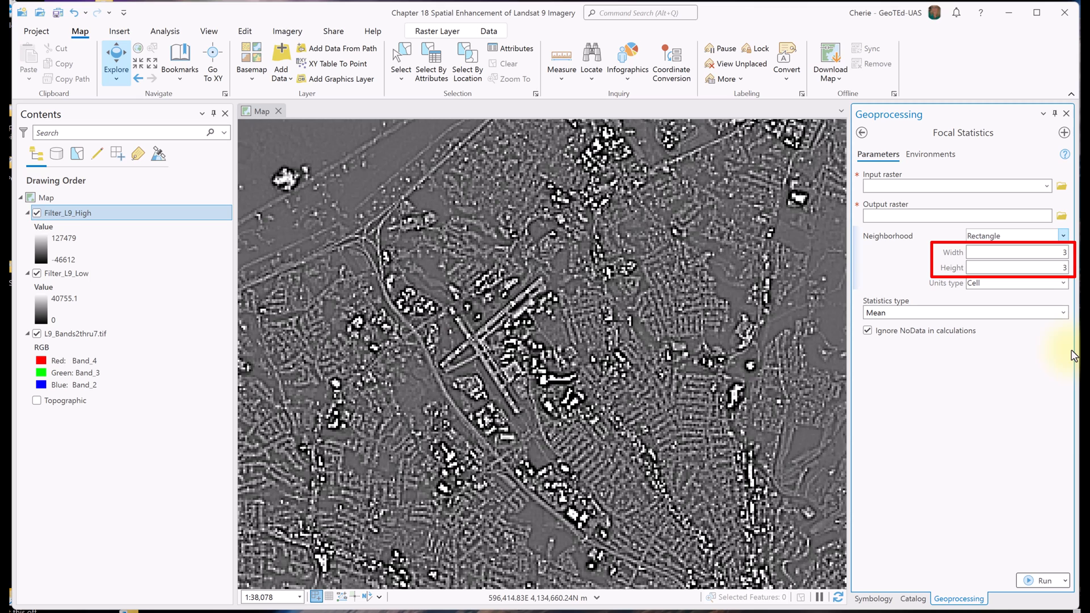
left_click(1063, 312)
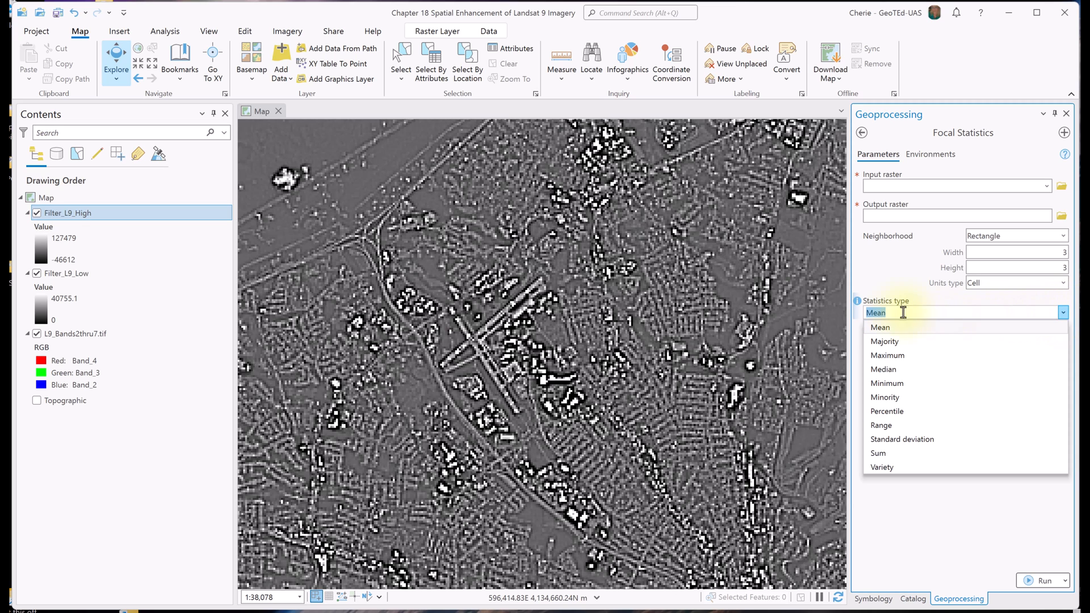
left_click(857, 302)
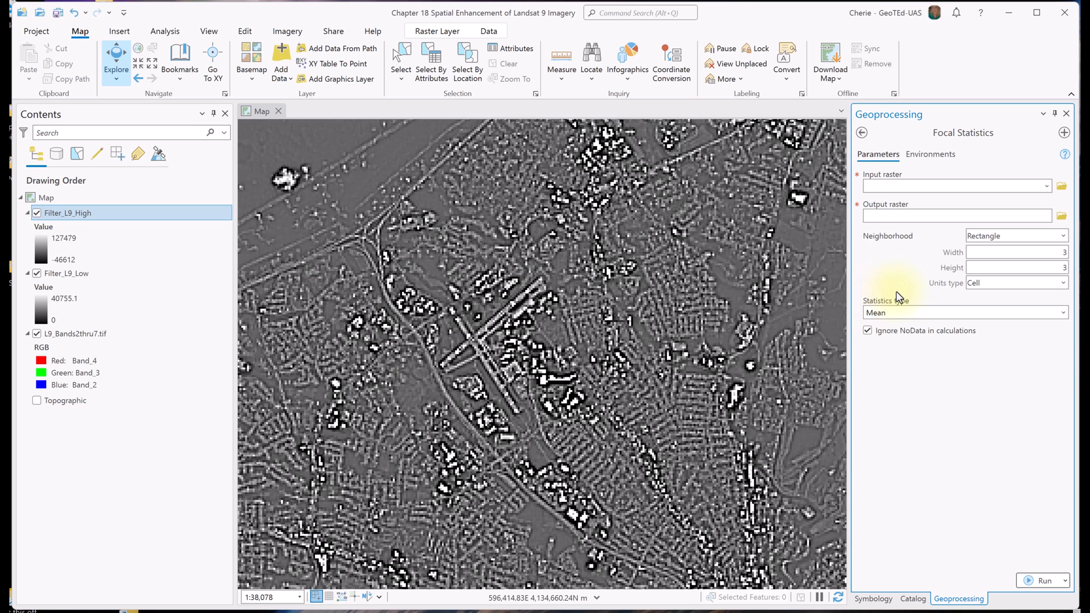
left_click(1046, 186)
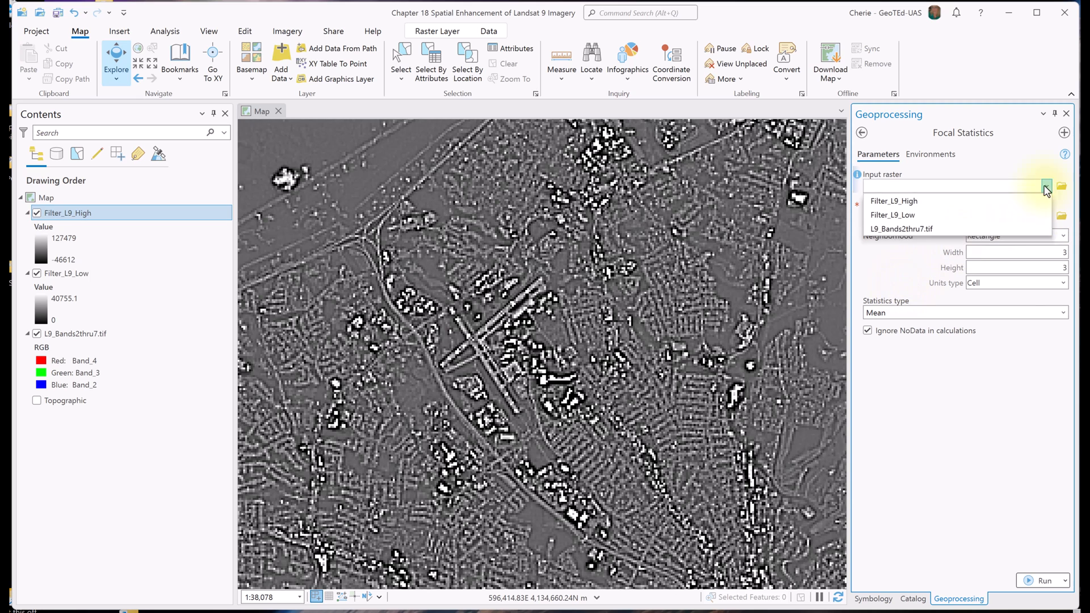
left_click(911, 233)
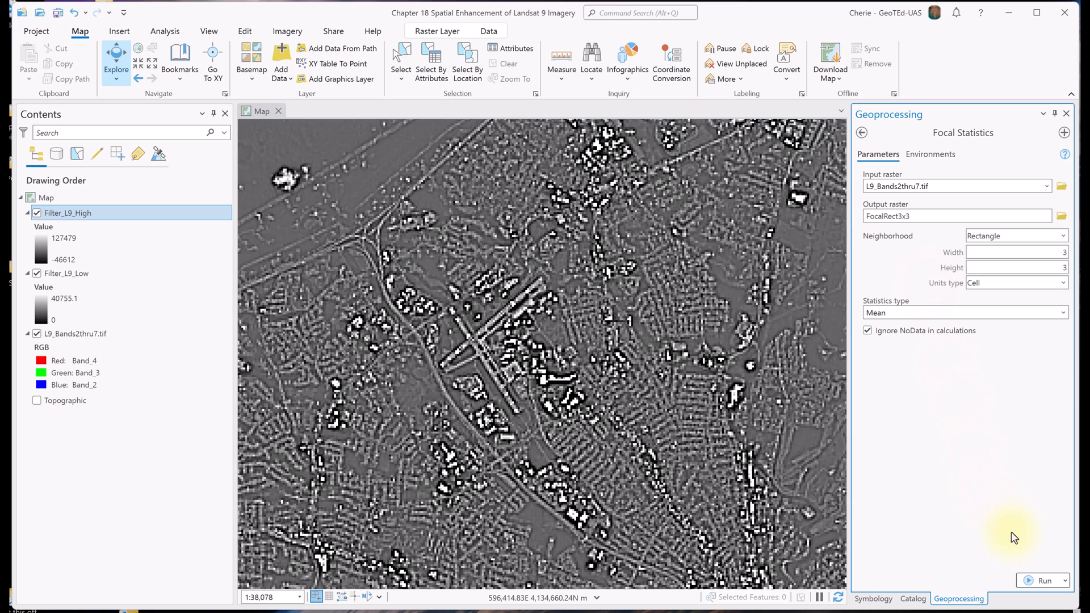
left_click(1031, 580)
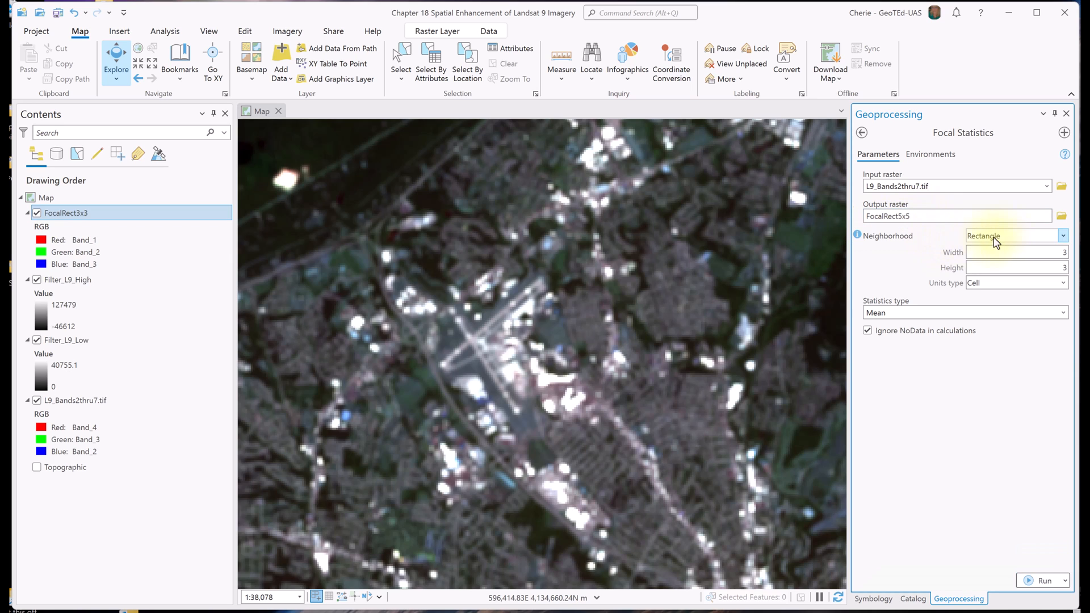
Step: Run Focal Statistics with the Rectangle neighborhood set to width 5 and height 5, Mean statistics and output raster FocalRect5x5
left_click(1057, 252)
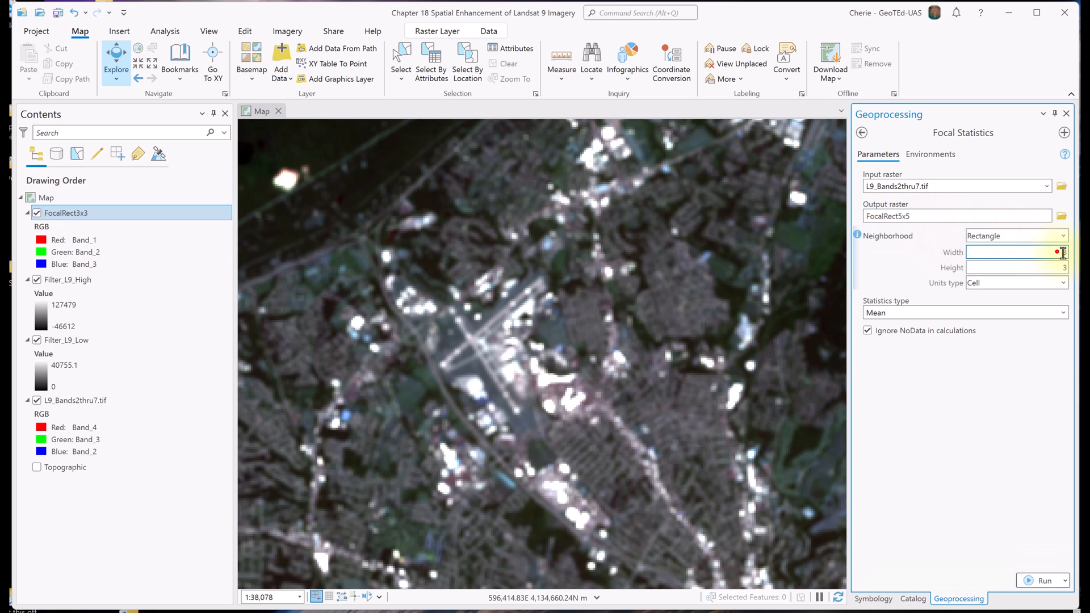
type("5")
left_click(1060, 266)
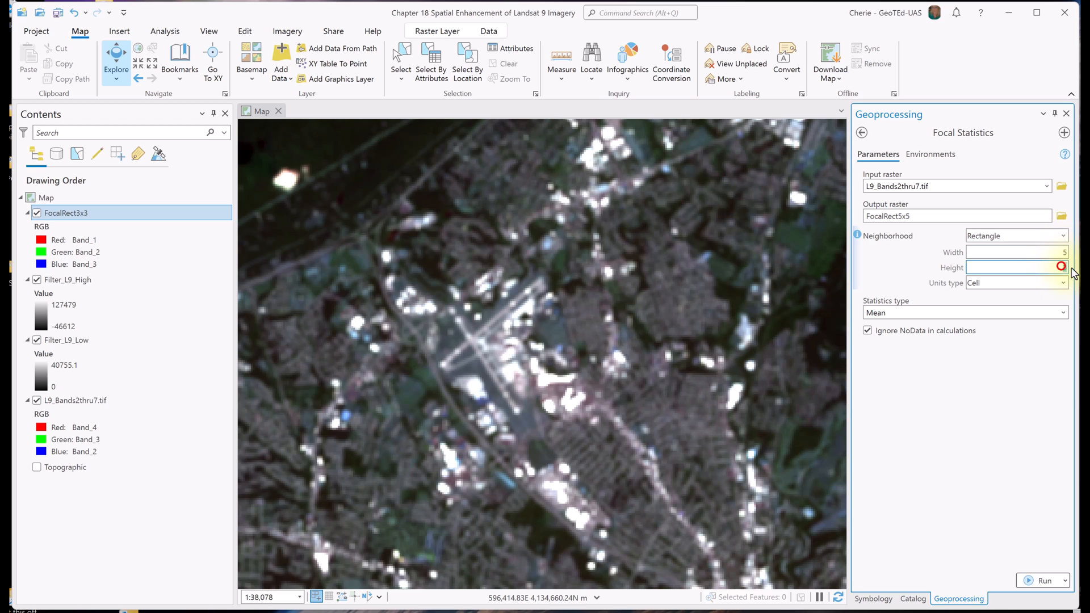
type("5")
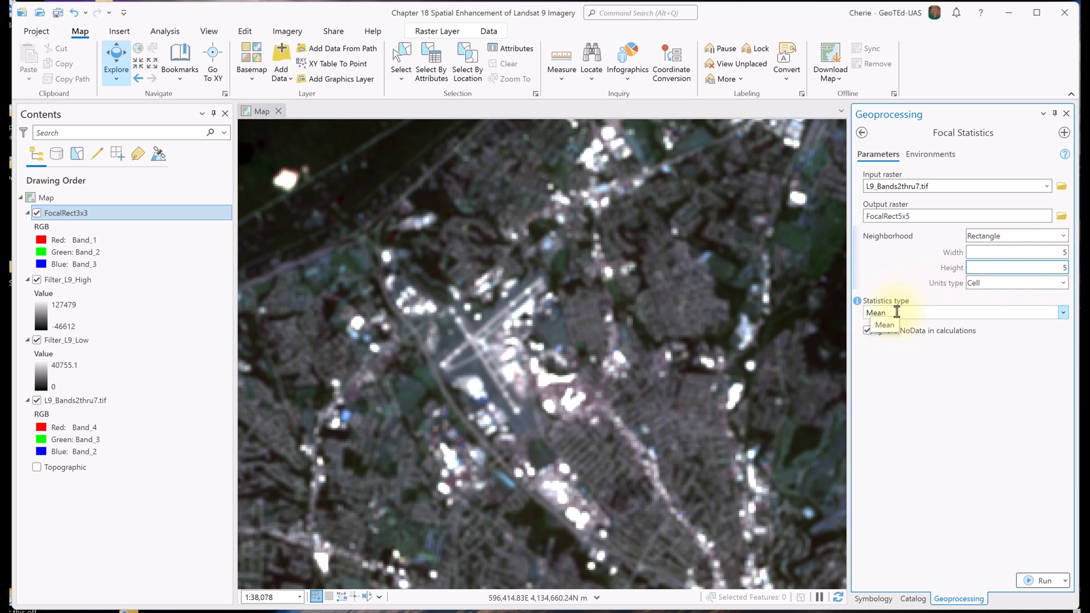
left_click(1034, 581)
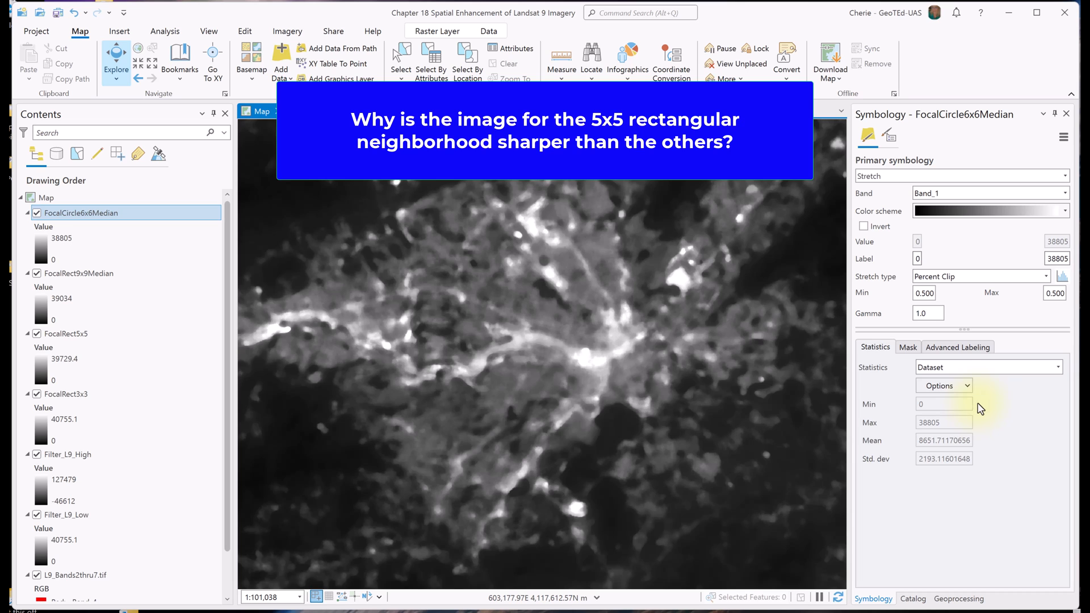
Step: Toggle FocalCircle6x6Median and FocalRect9x9Median to compare them with FocalRect5x5, leaving only the circle layer hidden
left_click(36, 214)
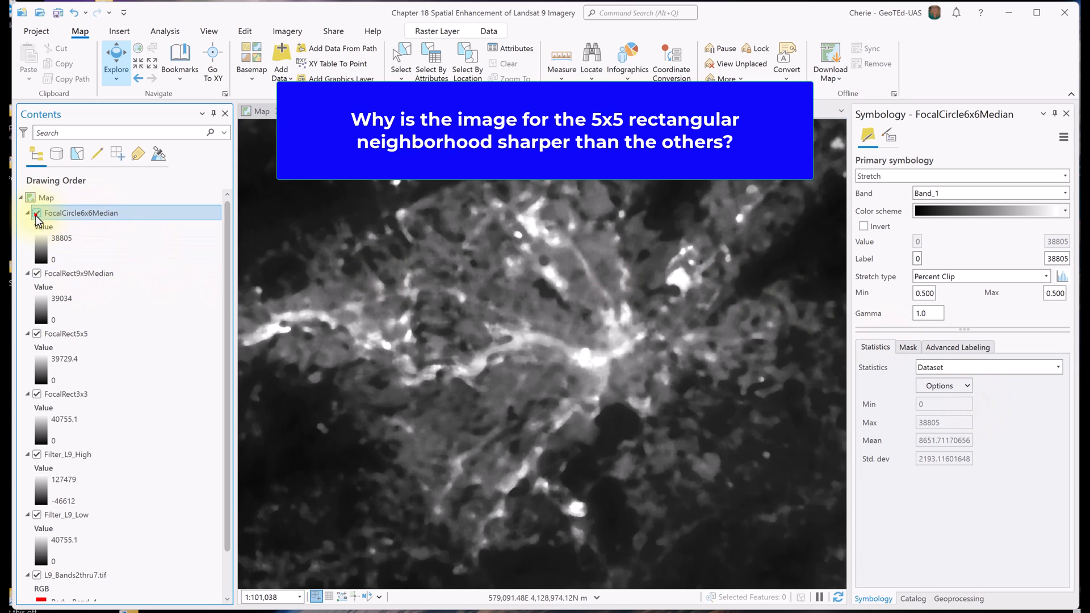
left_click(37, 273)
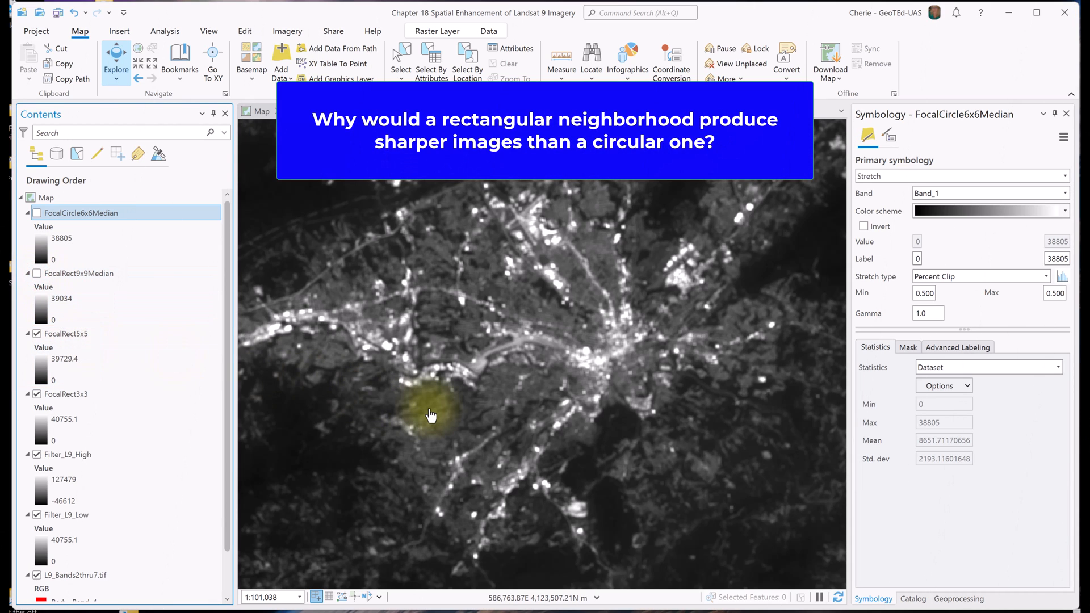
left_click(34, 213)
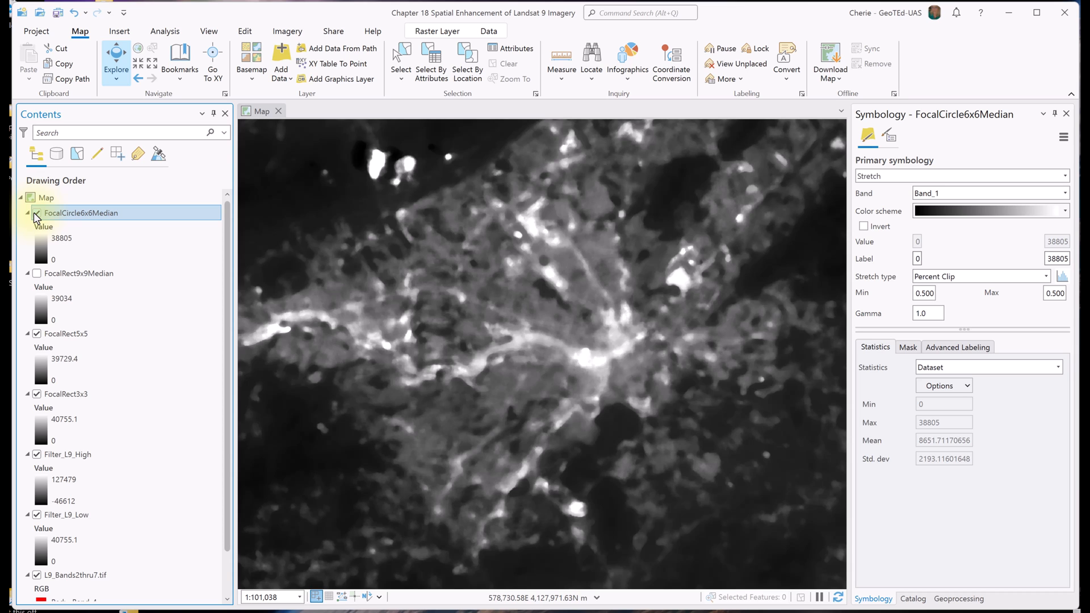
left_click(36, 214)
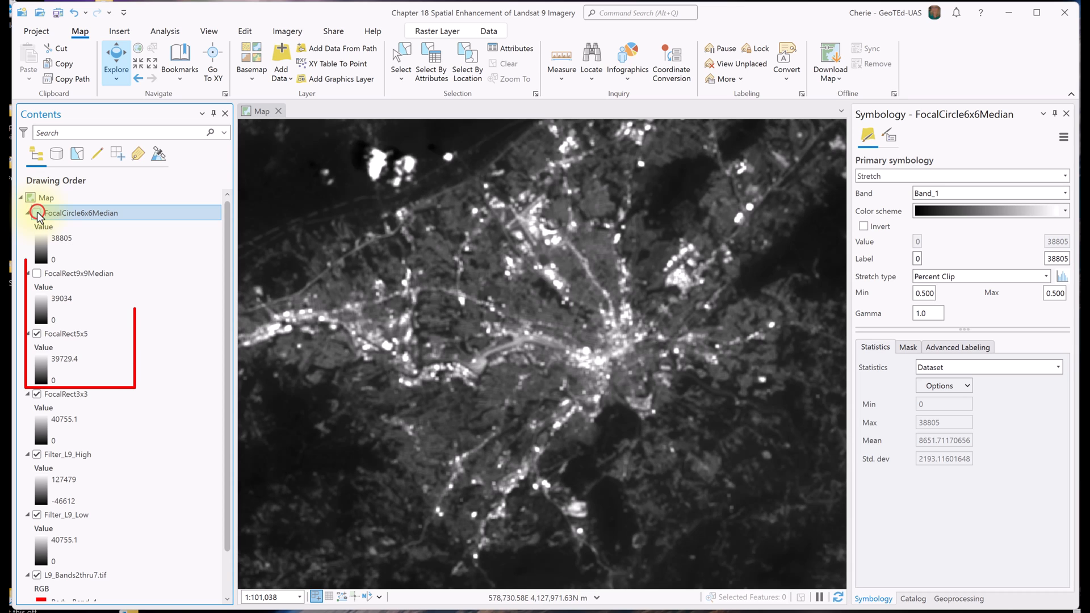
left_click(37, 273)
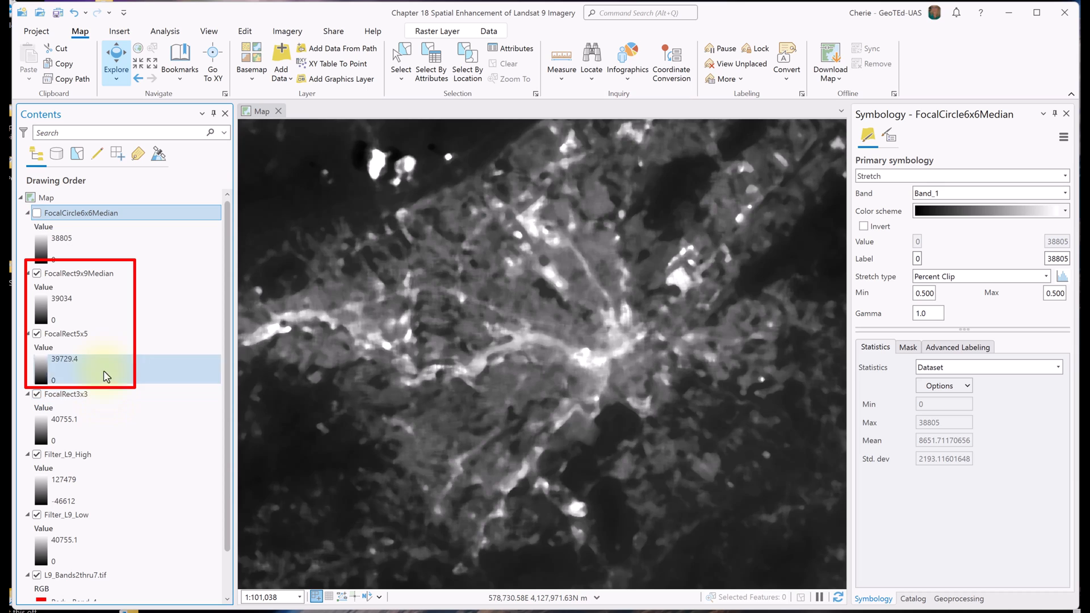
Step: Swipe the FocalRect9x9Median layer back and forth across the map to compare it with FocalRect5x5 beneath
left_click(104, 273)
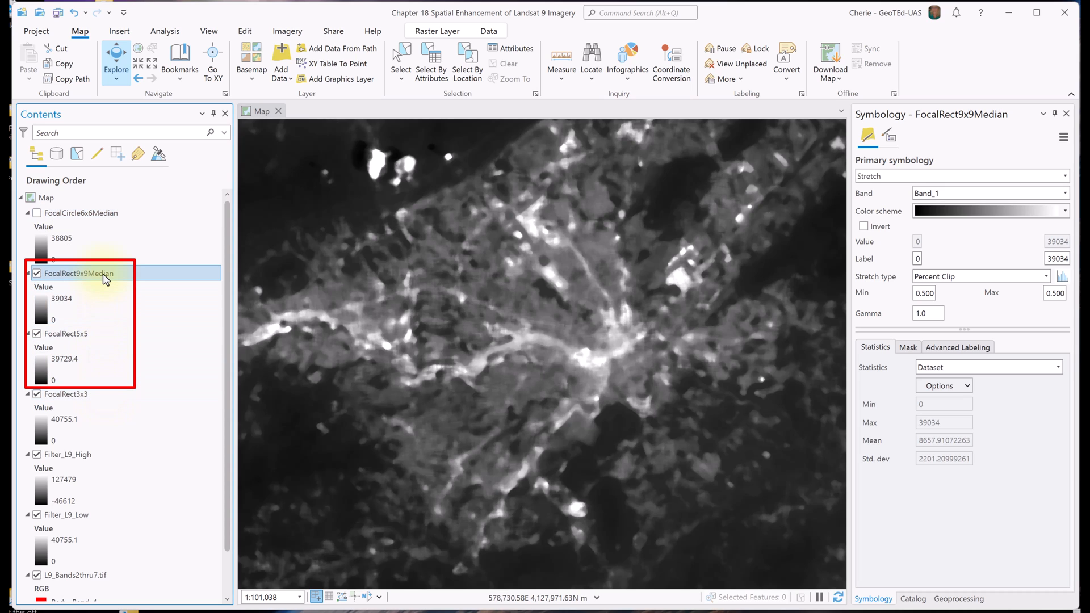
left_click(427, 31)
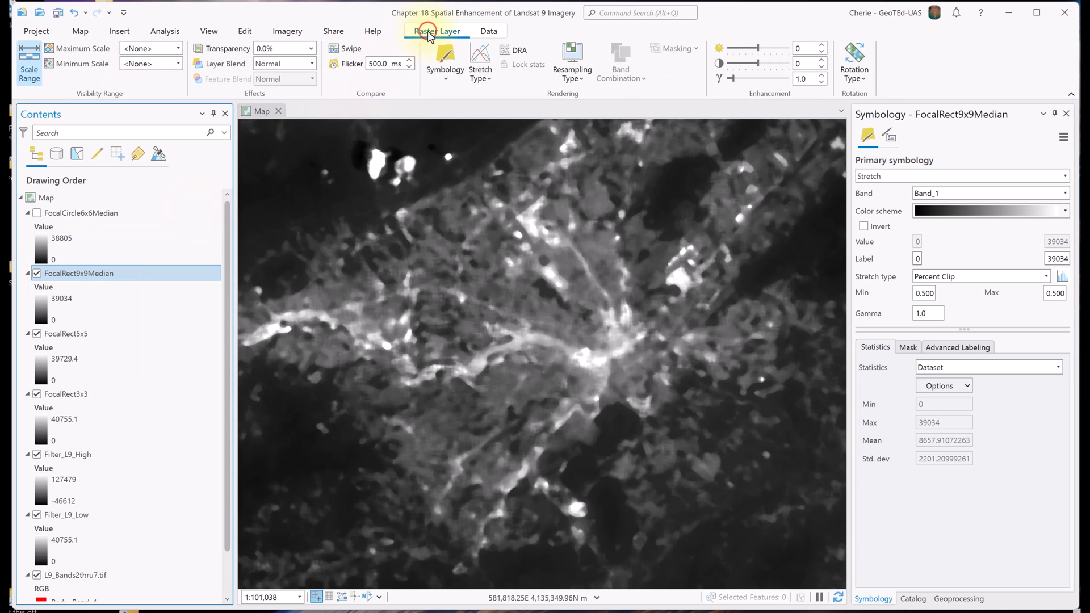
left_click(339, 51)
left_click_drag(412, 347, 700, 409)
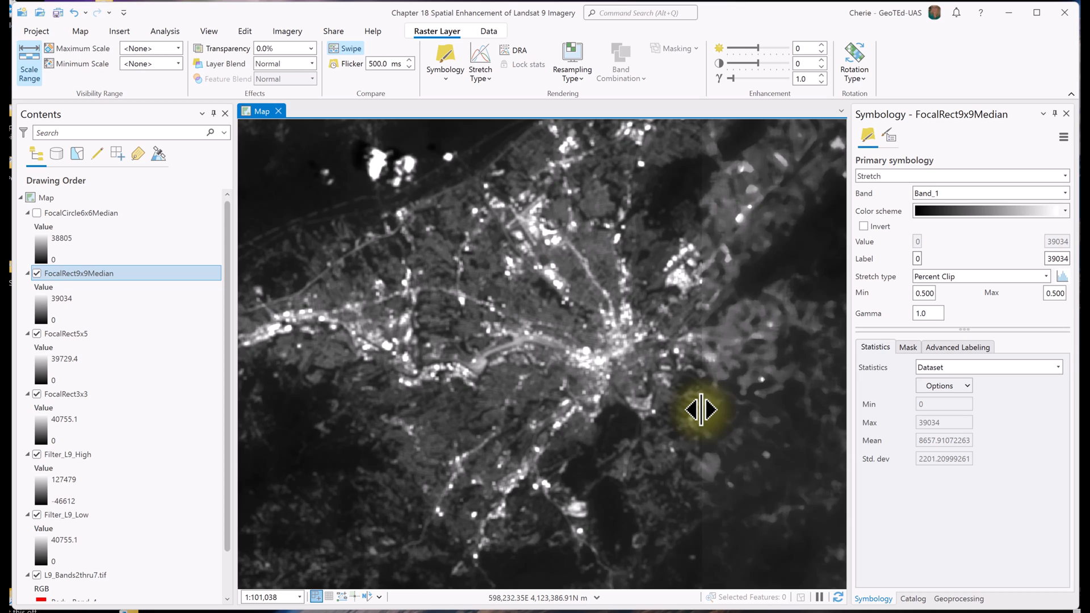
left_click_drag(701, 410, 430, 425)
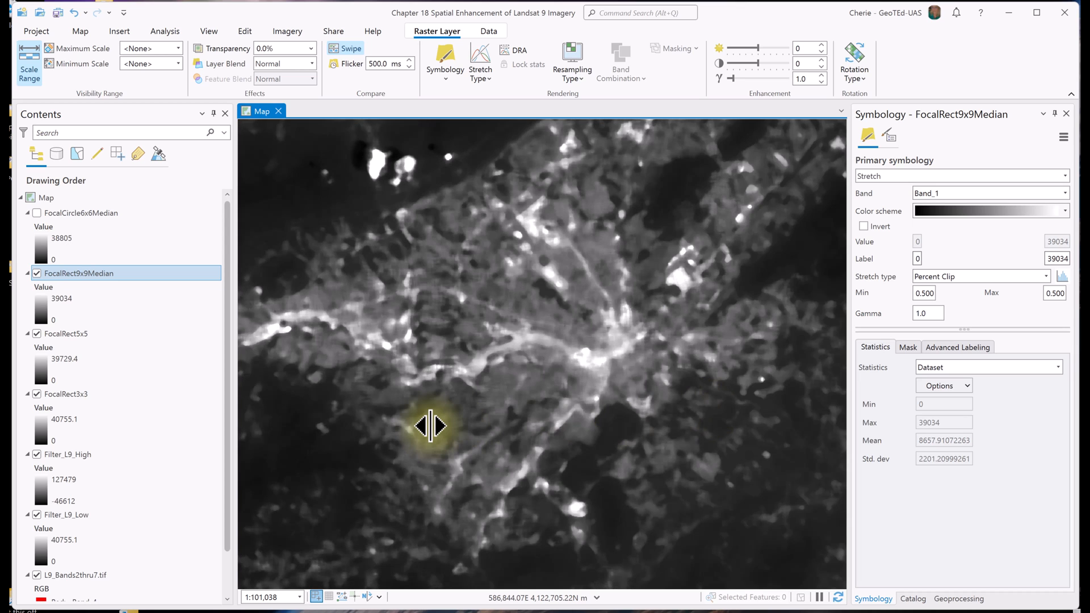